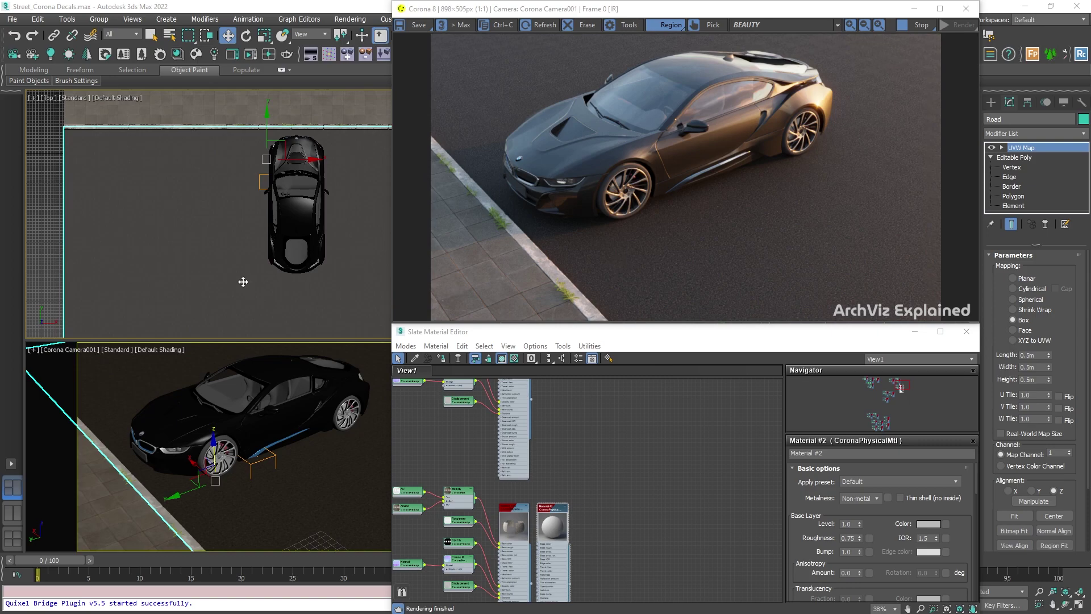
Step: Draw a Corona decal about 2.05 by 1.88 m over the car's front corner in the top view and assign Material #2 to it
click(104, 54)
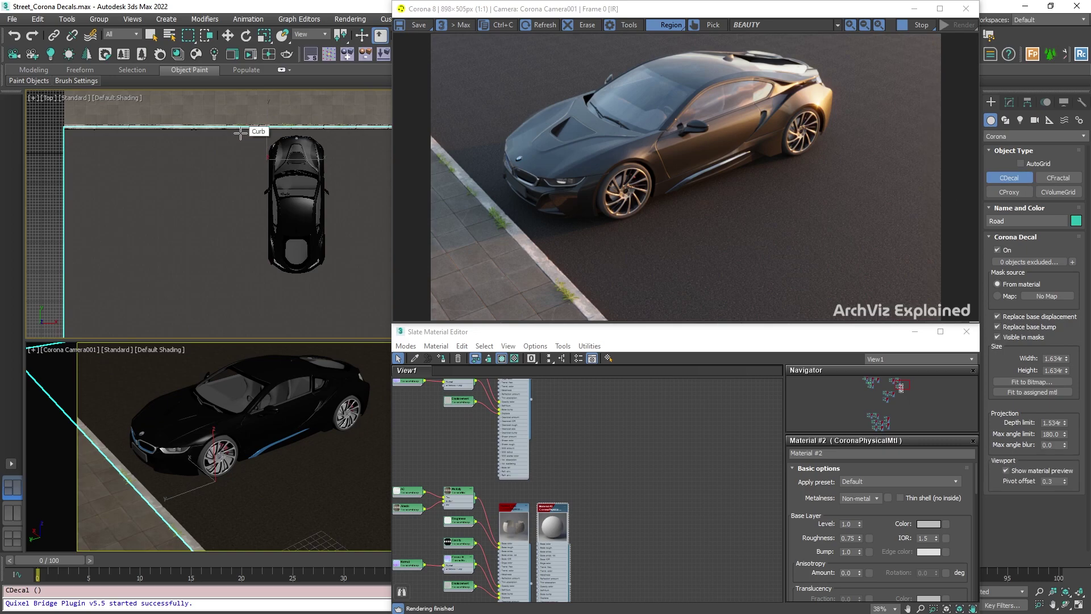
drag(241, 133, 302, 188)
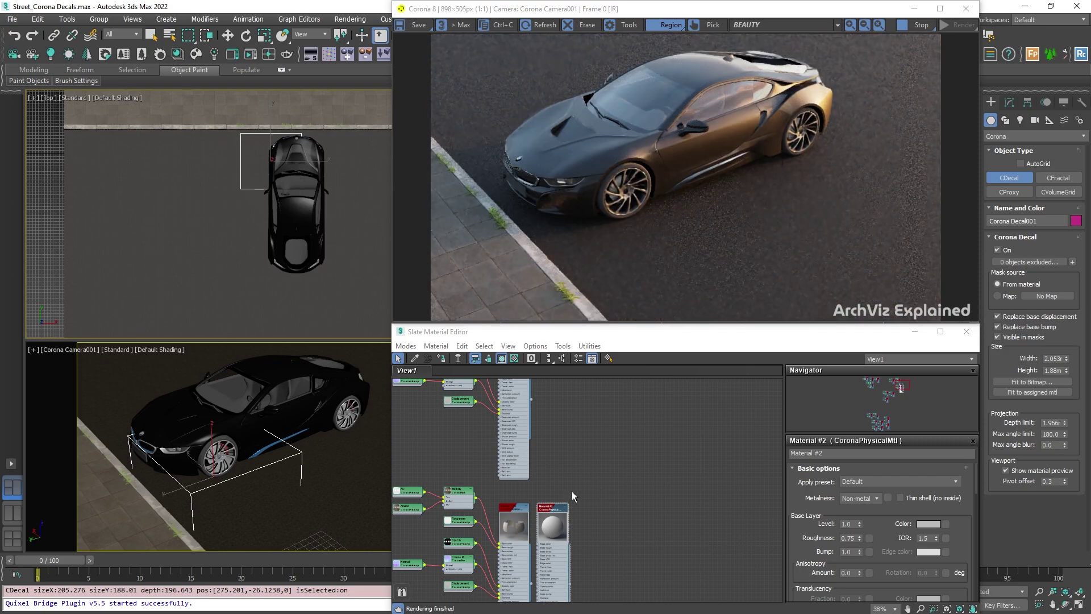
click(542, 513)
right_click(543, 513)
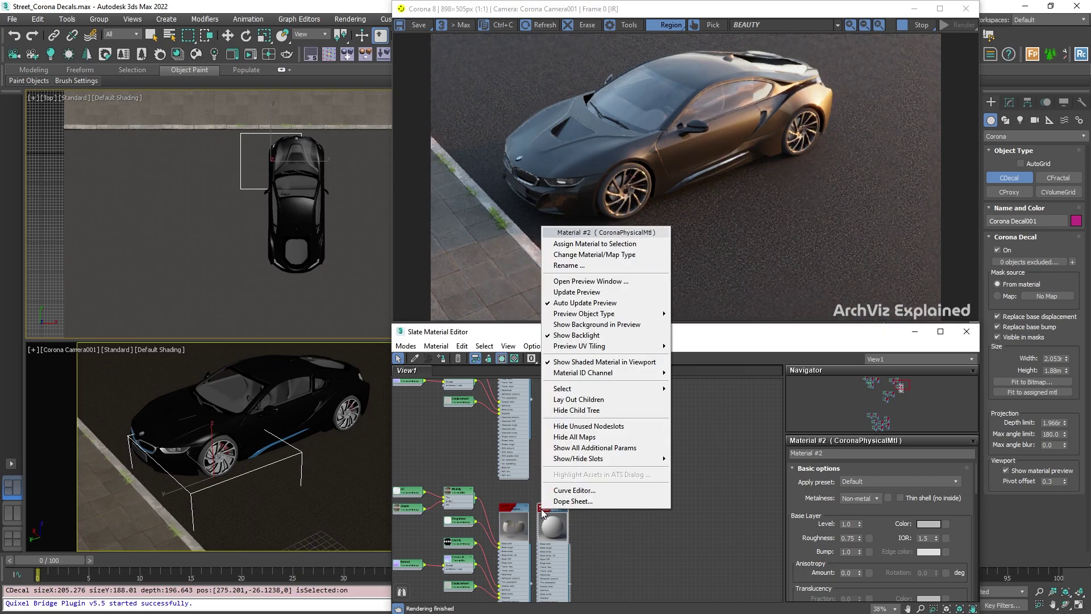
click(599, 547)
scroll(560, 531, up, 3)
middle_drag(556, 511, 567, 421)
right_click(562, 406)
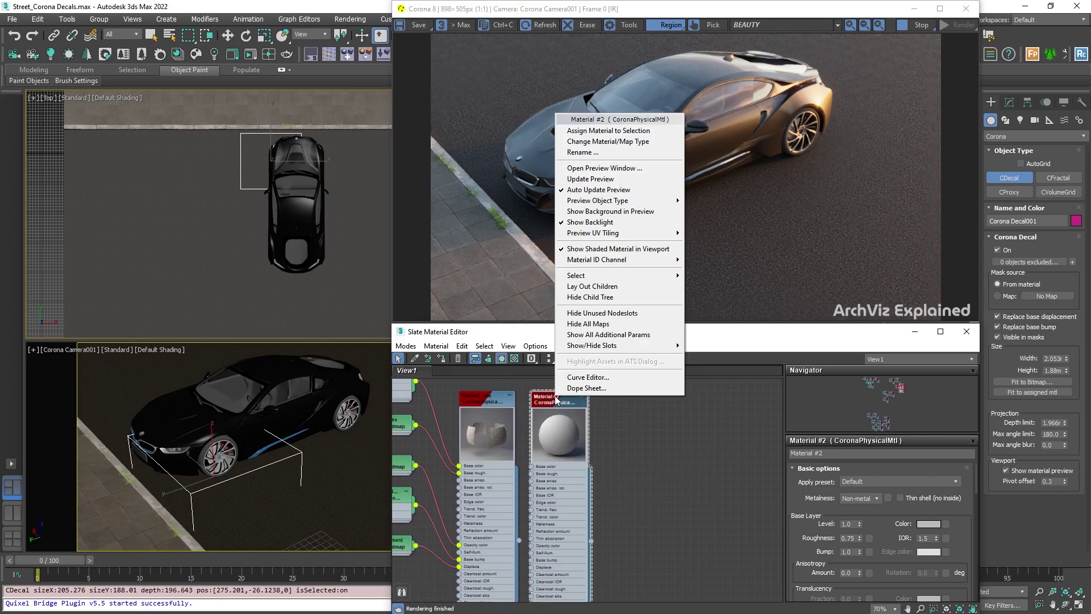
click(591, 131)
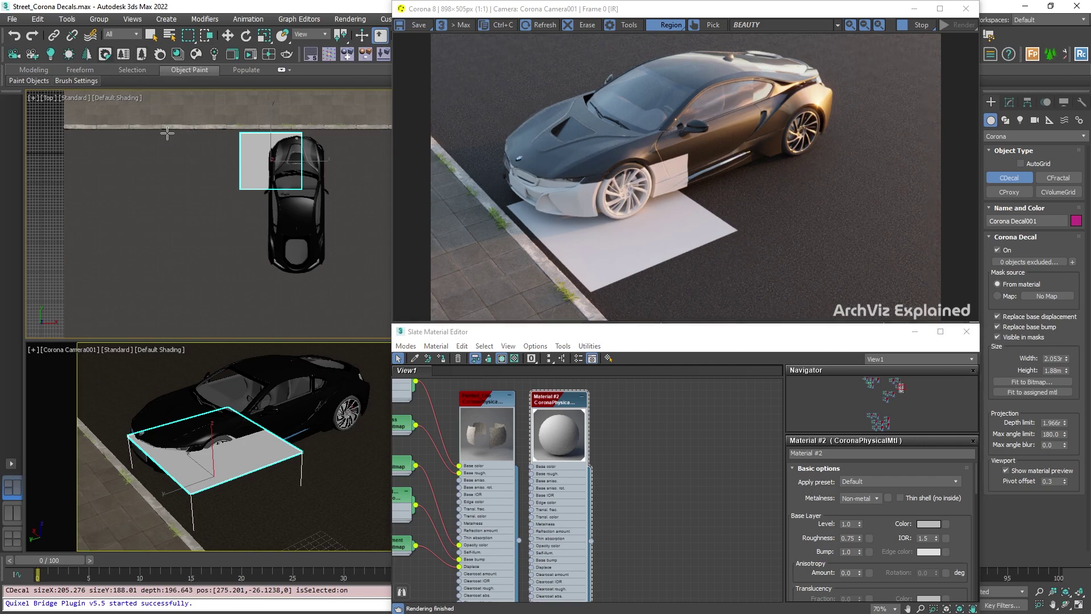
Step: Draw a second Corona decal about 6.75 by 6.77 m around the car and assign the Painted_Parking_Lines material to it
drag(201, 134, 404, 337)
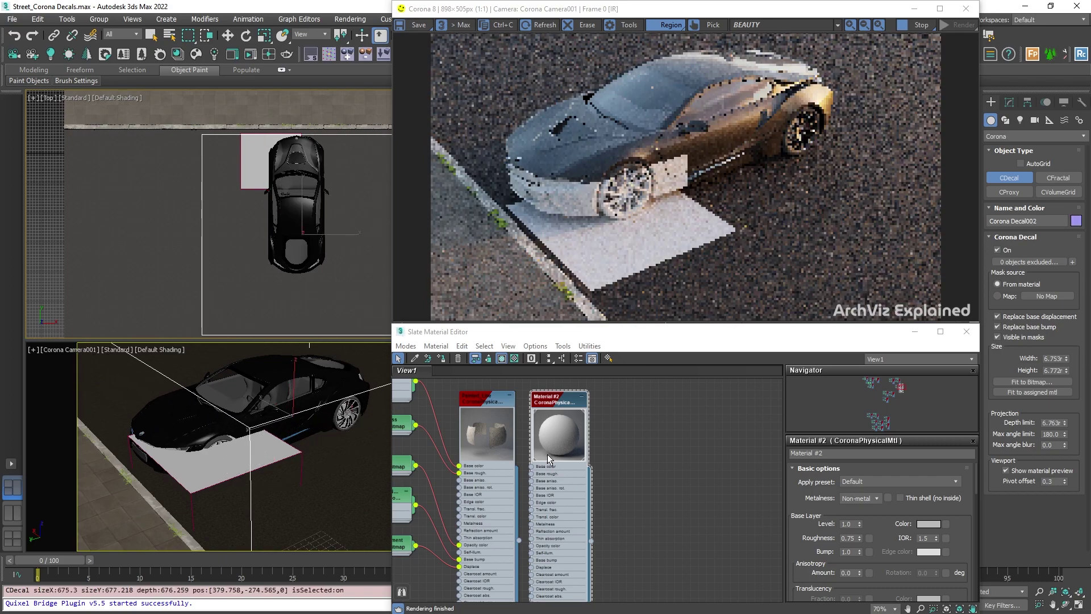
middle_drag(586, 408, 703, 522)
scroll(699, 519, down, 3)
middle_drag(472, 427, 594, 472)
scroll(595, 467, up, 4)
double_click(595, 404)
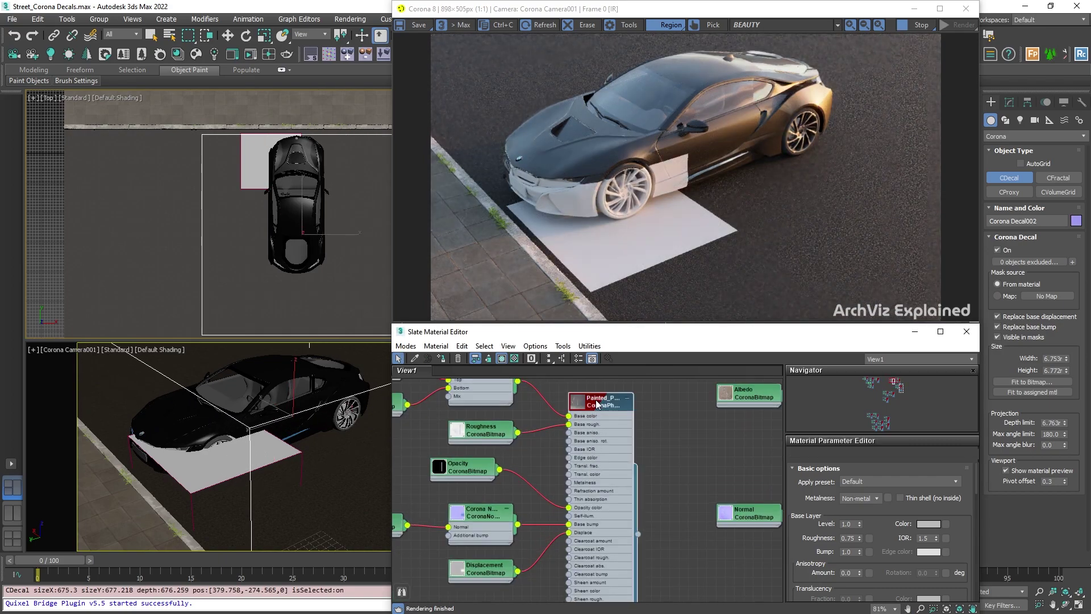
right_click(597, 403)
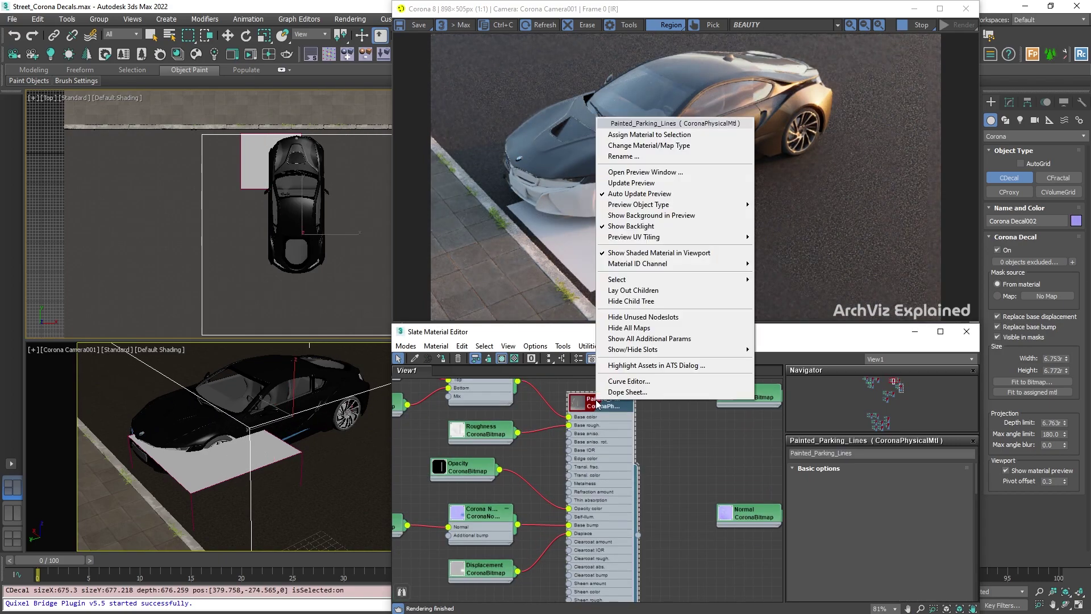
click(630, 135)
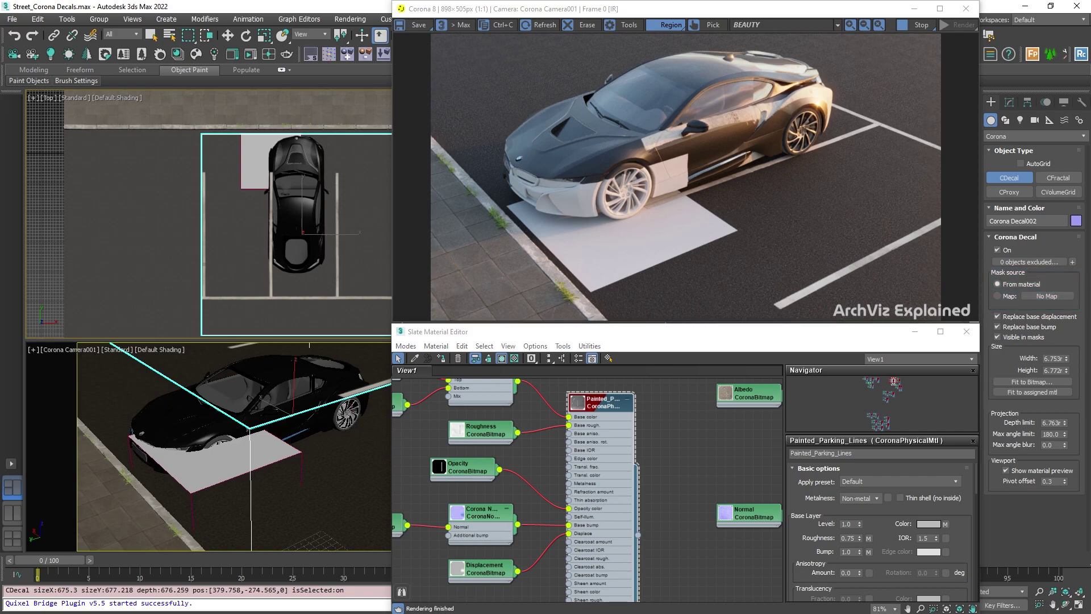
Step: Keep the decal's mask source on From material, and disconnect and reconnect the Opacity map of Painted_Parking_Lines
click(1011, 285)
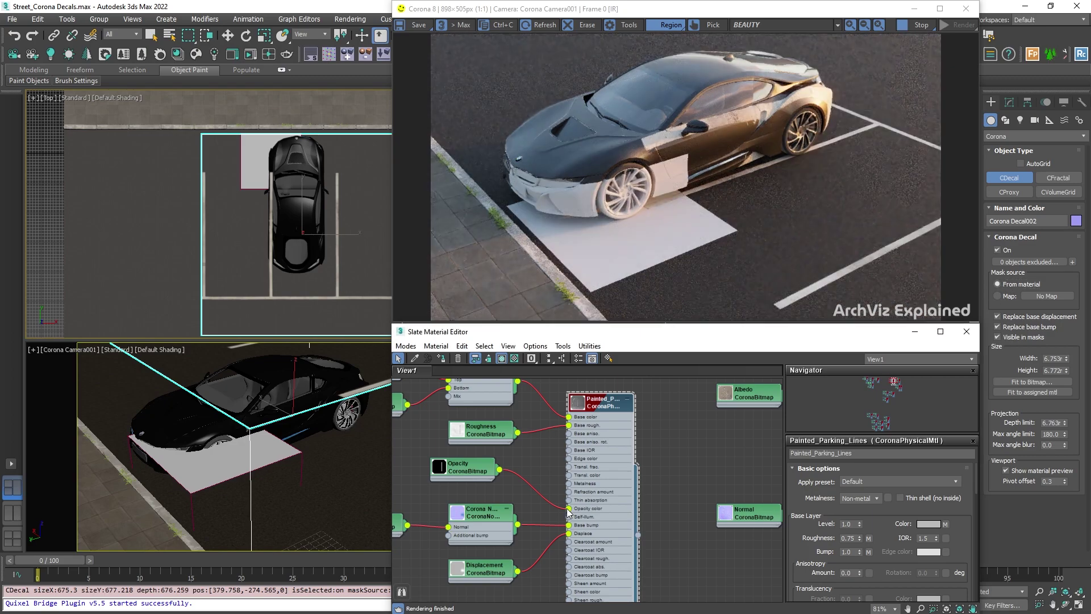
drag(568, 508, 551, 512)
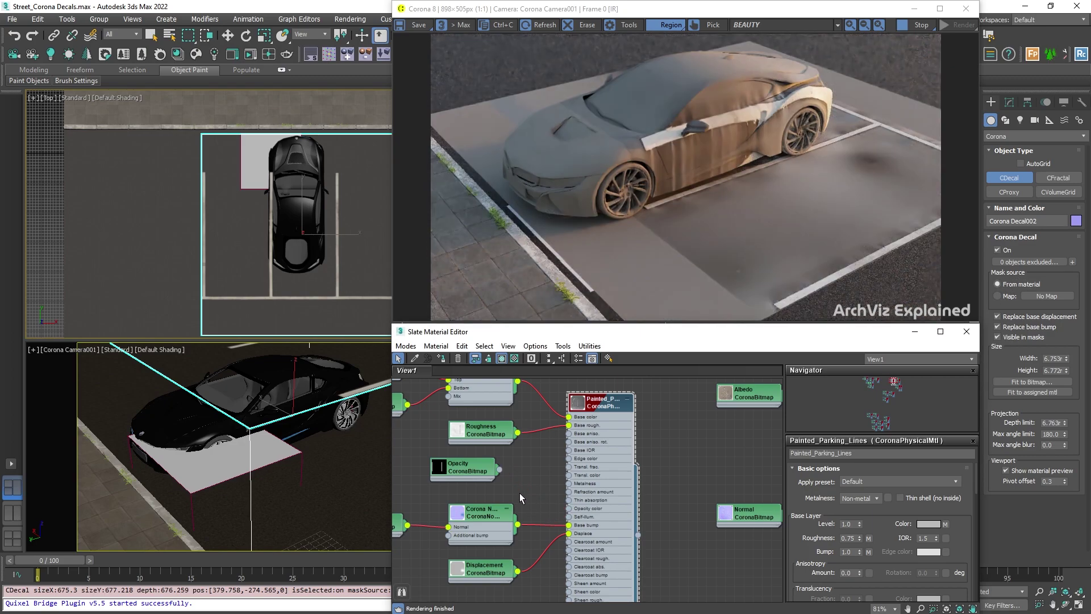
drag(499, 470, 569, 508)
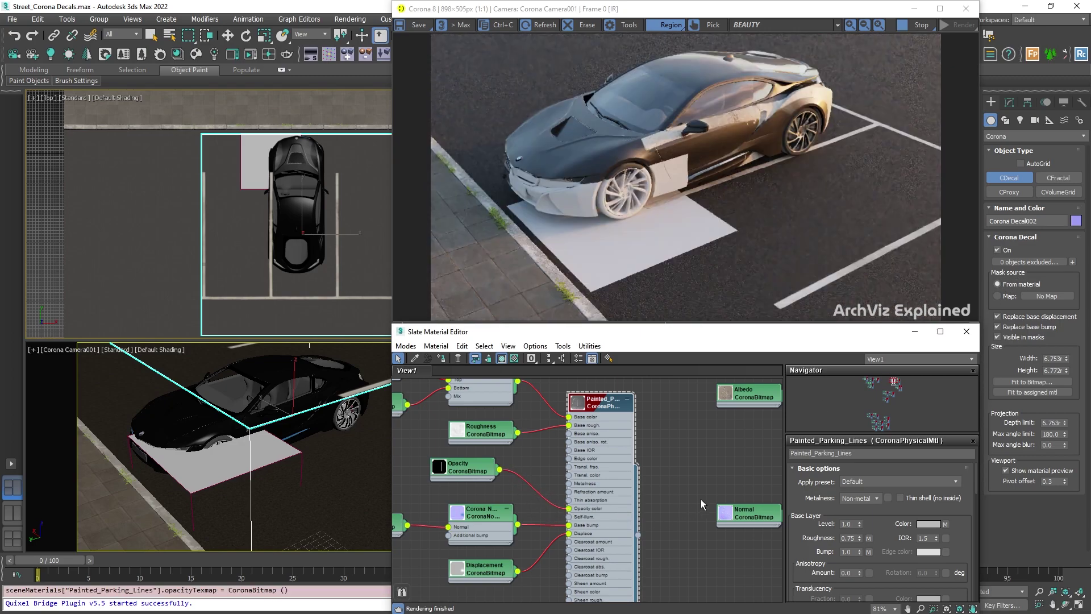
Step: Try a Checker map as the parking-lines decal's mask source and switch back to From material
click(1006, 297)
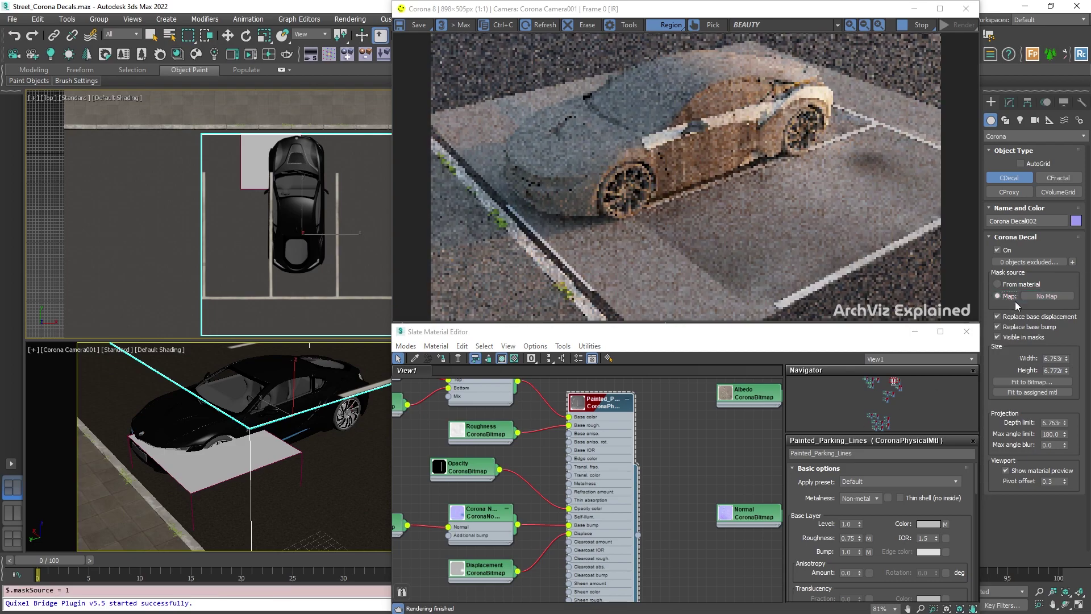
click(1040, 296)
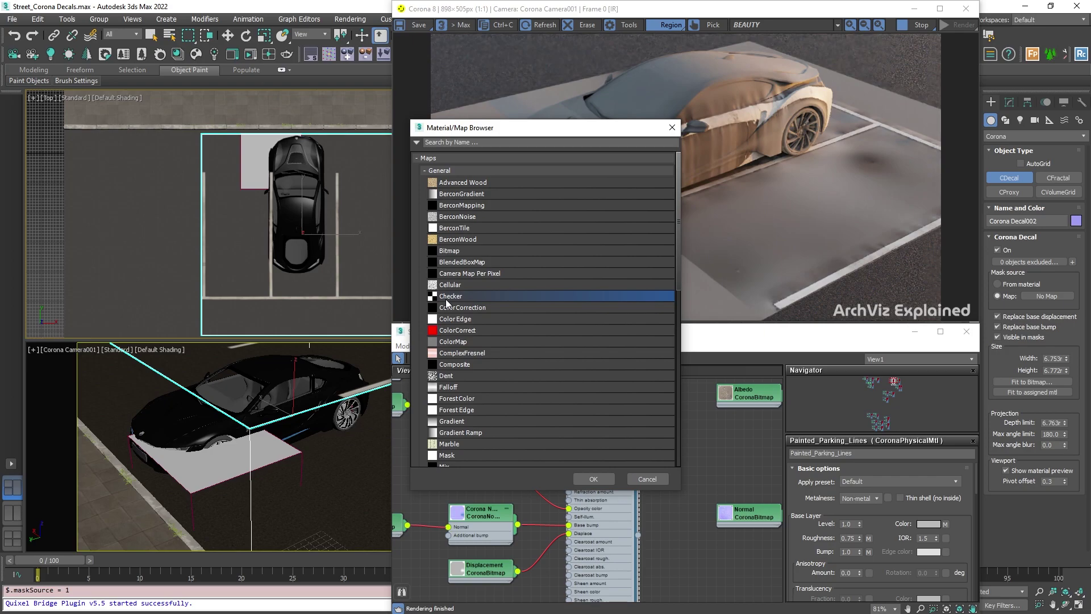
click(594, 480)
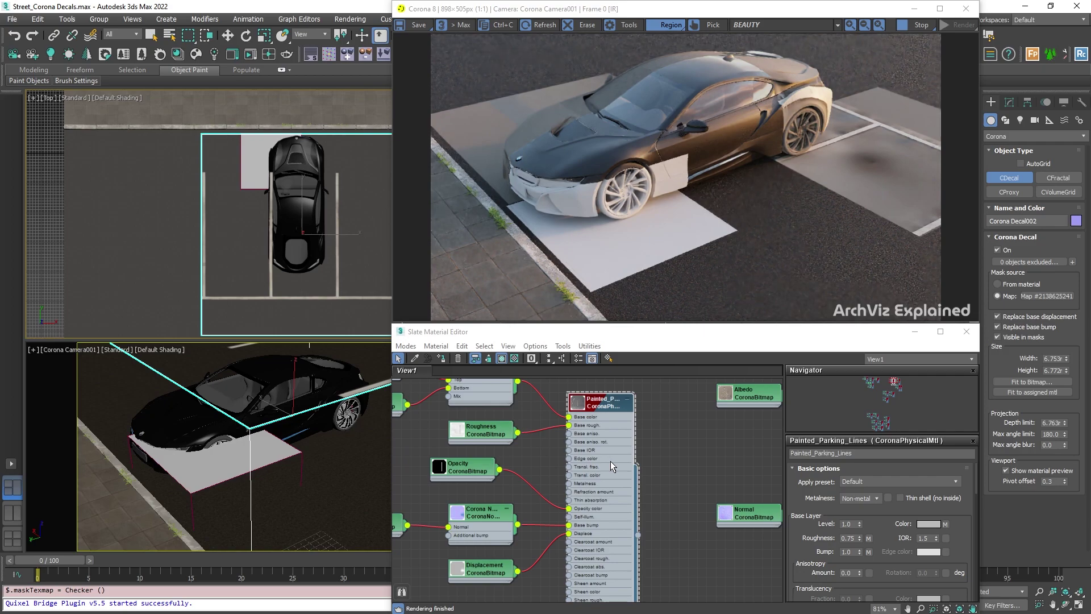
click(1001, 285)
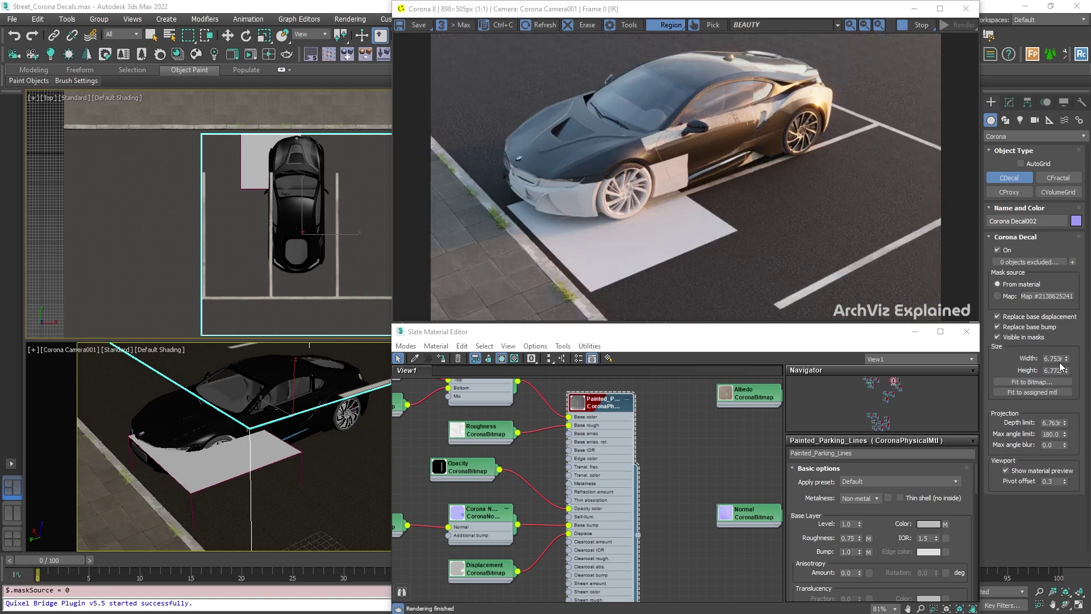
Step: Set the parking-lines decal's width and height to 8 m each
drag(1061, 358, 1033, 367)
text(8)
key(Tab)
text(8)
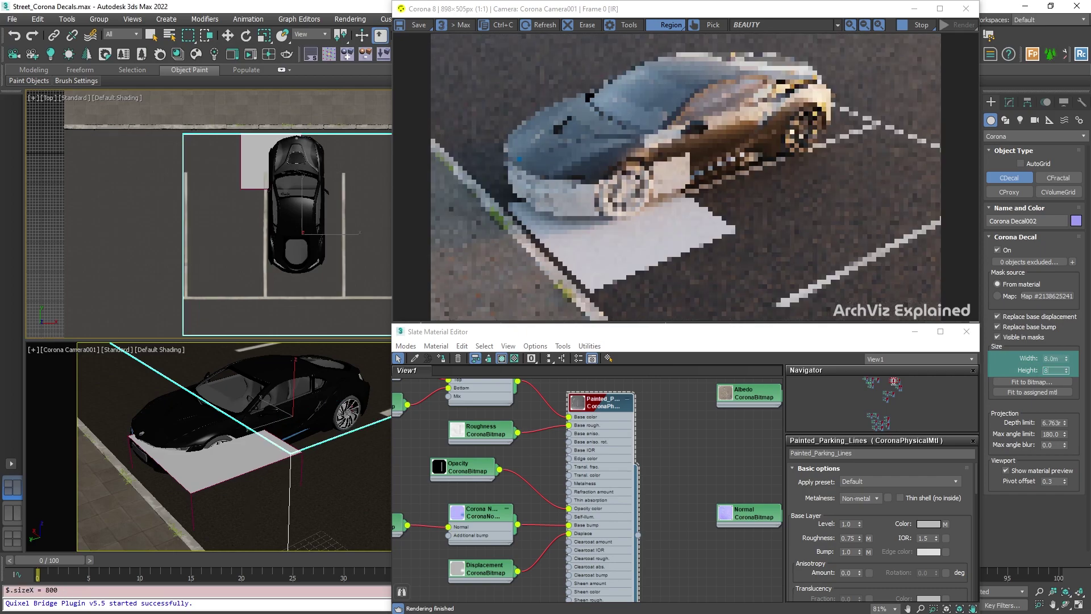
key(Return)
Step: Rotate the parking-lines decal half a turn in the top view and move it along the car's length
key(e)
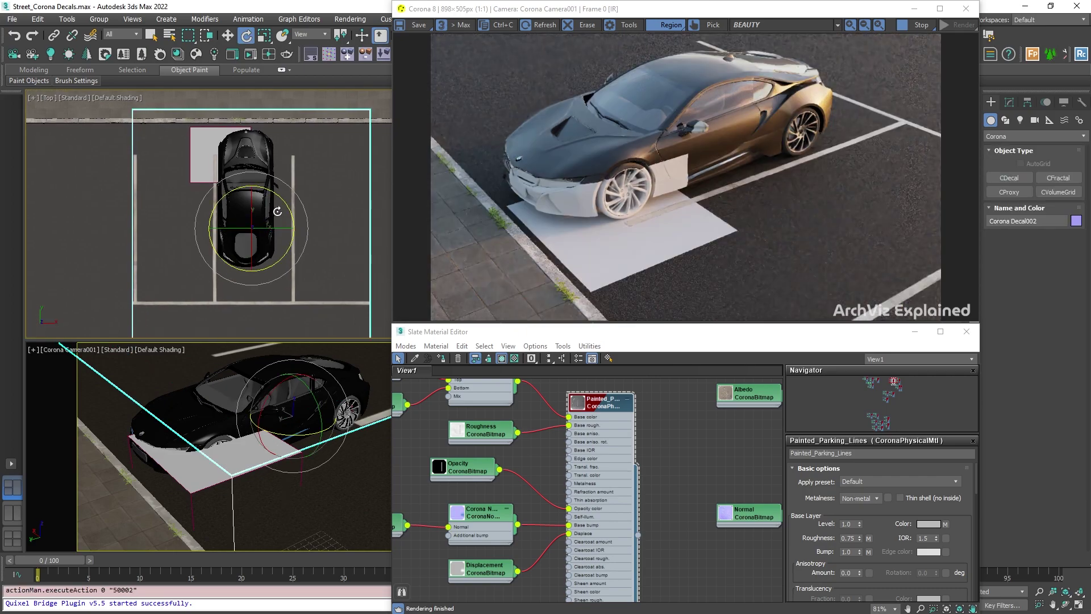
drag(282, 203, 324, 309)
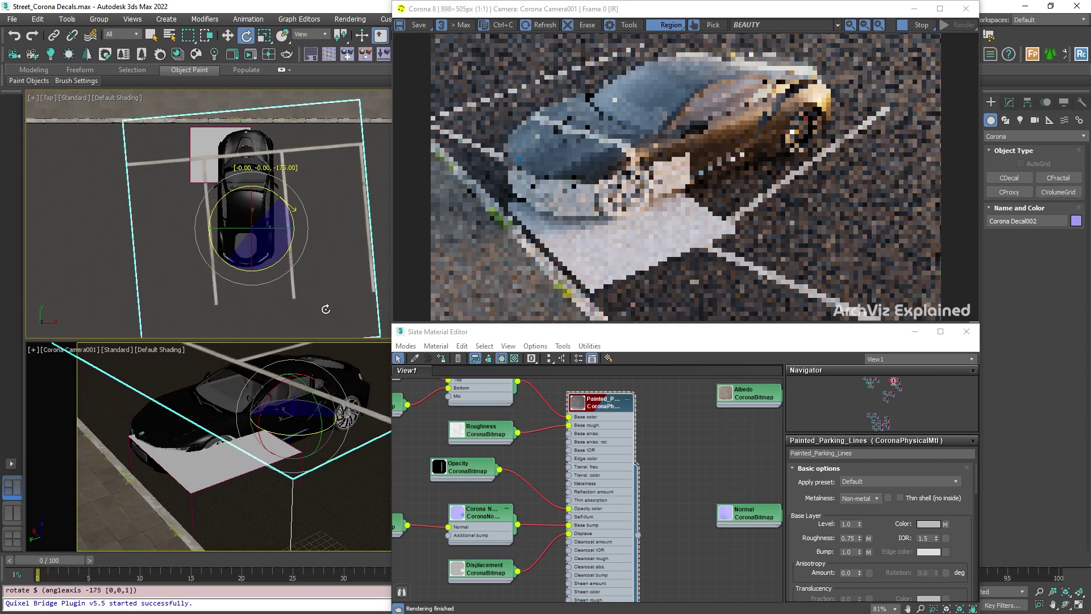
key(w)
drag(245, 199, 245, 166)
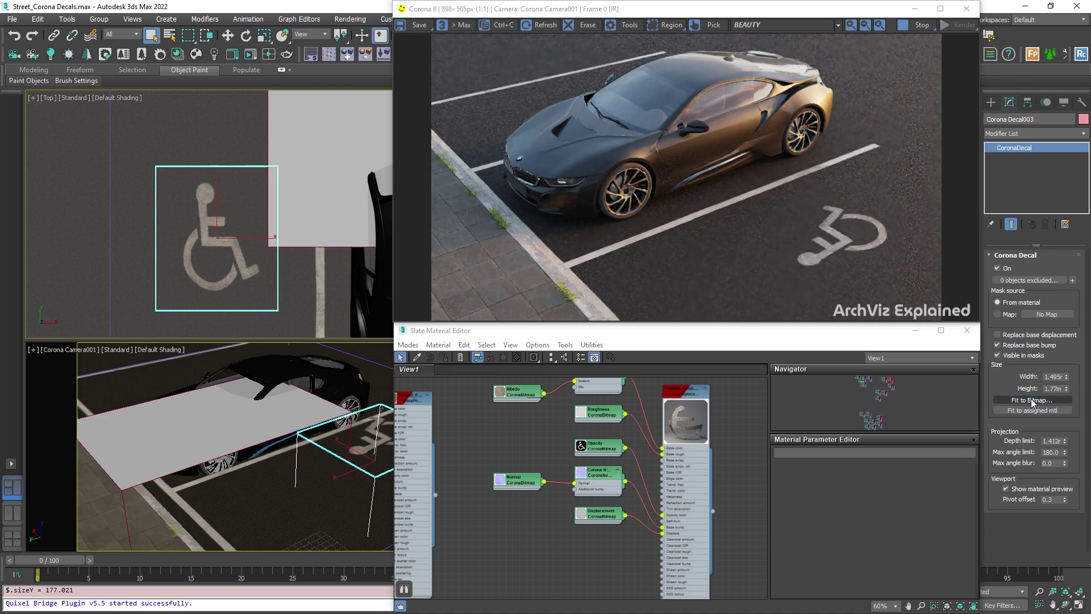
Step: Fit the wheelchair-symbol decal's proportions to the bitmap 2a1d2e94b0c3.jpeg, and refit them to its assigned material
click(1032, 400)
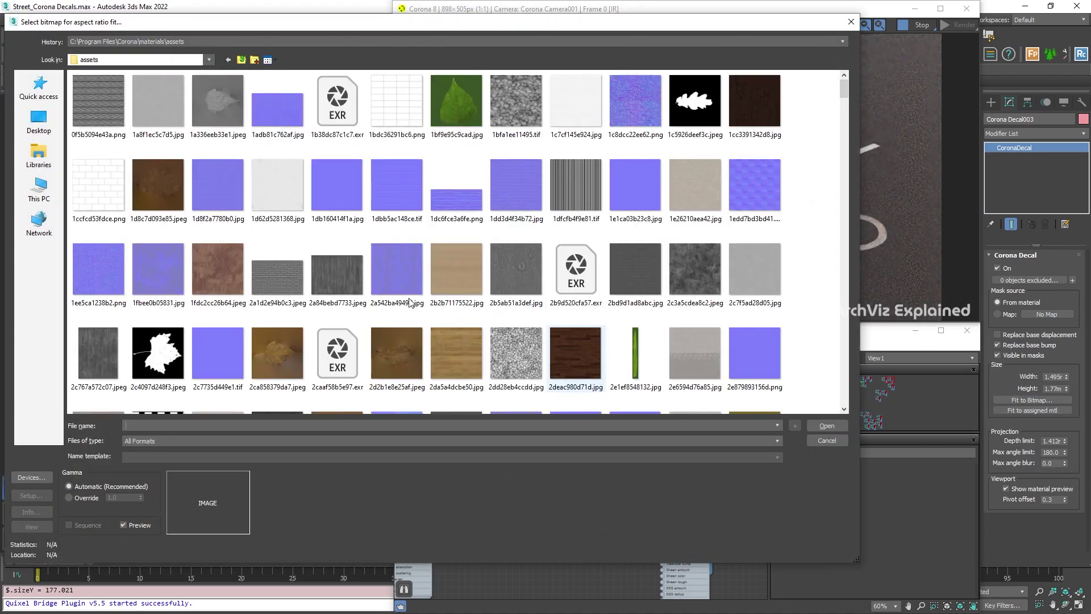
click(287, 285)
click(819, 426)
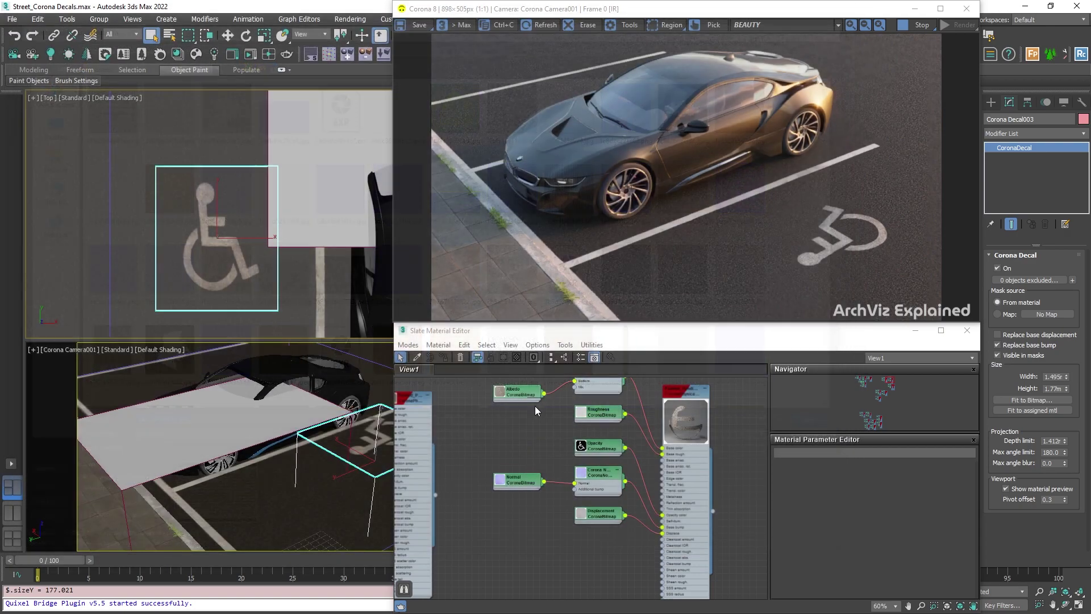
click(1009, 410)
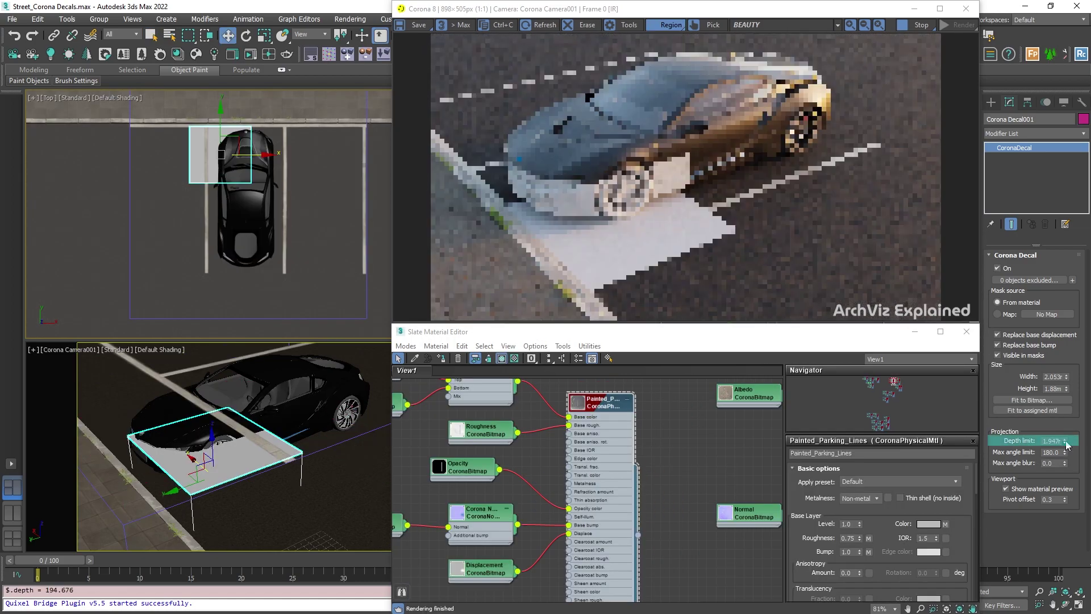
Step: Raise the plain white decal's depth limit to about 3.46 m and set its max angle limit to 45
drag(1066, 442, 1069, 402)
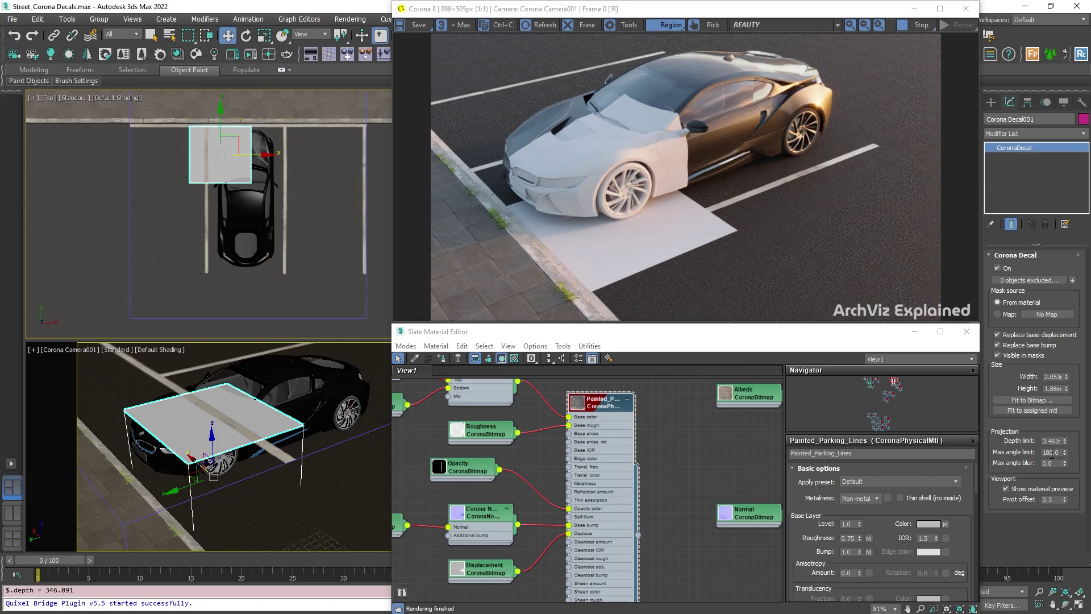
click(1053, 453)
text(45)
key(Return)
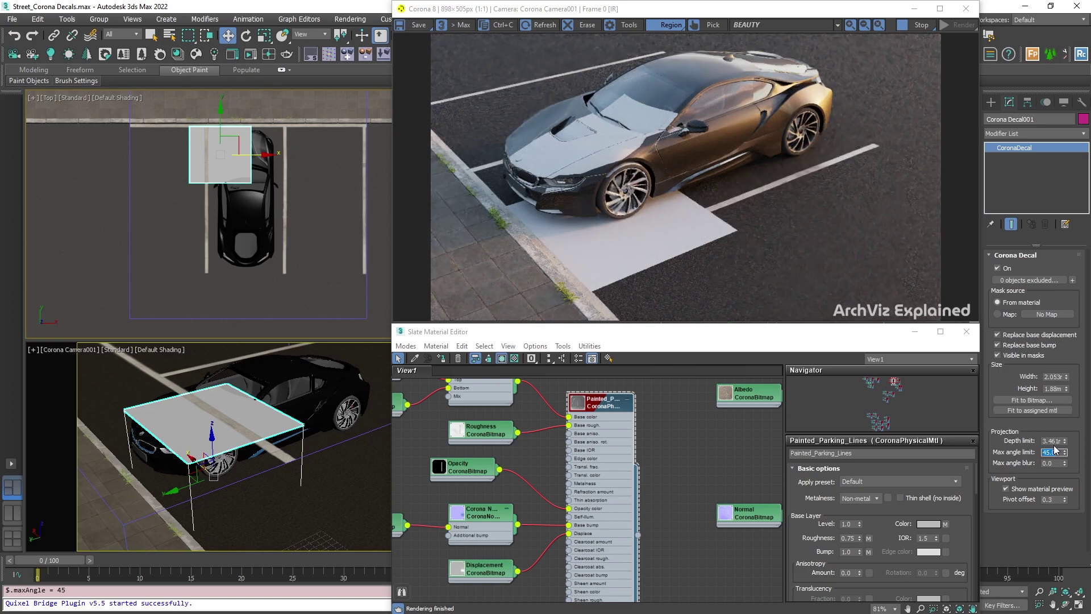
Step: Try a max angle limit of 1 on the white decal and return it to 45
text(1)
key(Return)
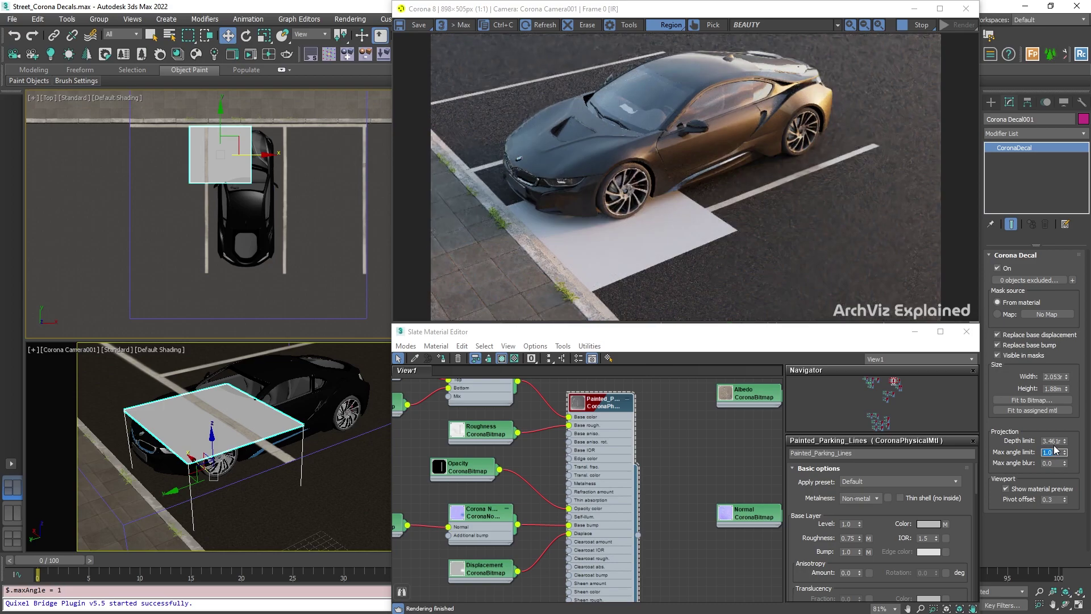
text(45)
key(Return)
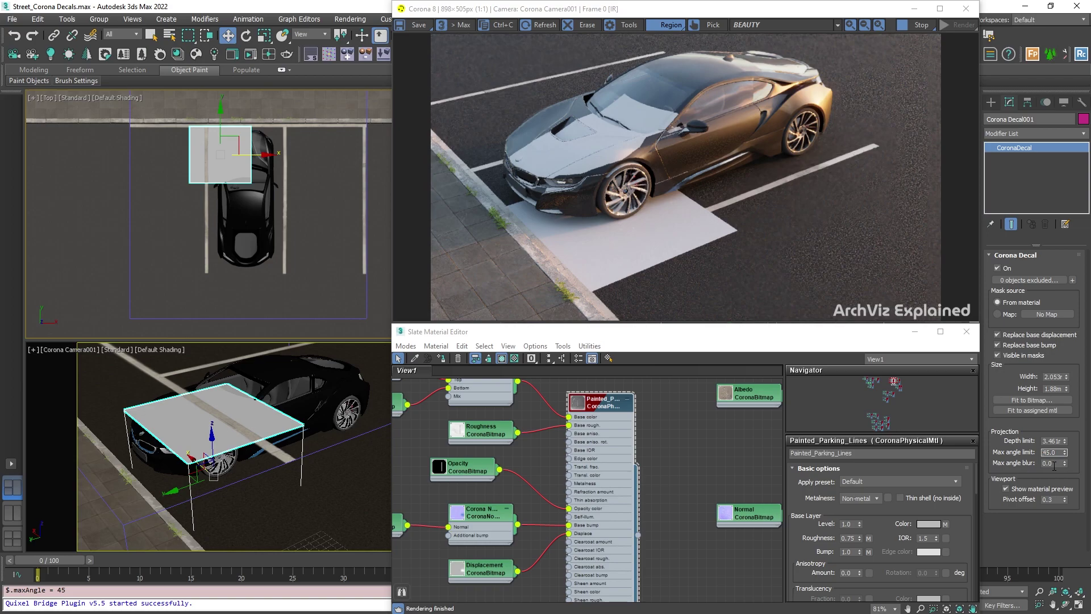
Step: Try a max angle blur of 1 on the white decal and settle on 0.5
double_click(1053, 463)
text(1)
key(Return)
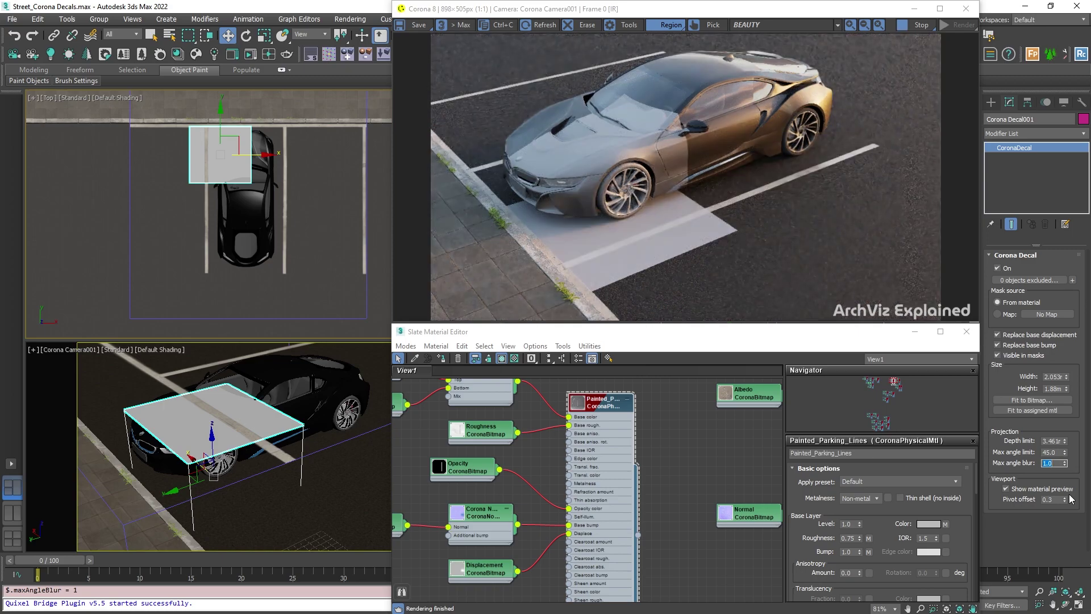
text(0.5)
key(Return)
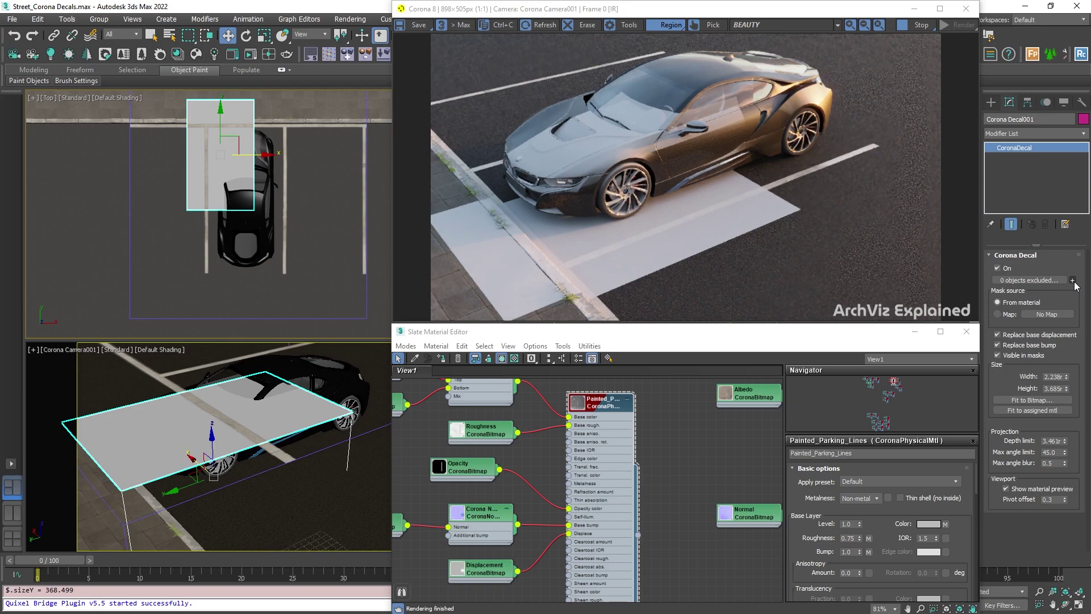
Step: Pick the road and sidewalk in the viewport as objects excluded from the white decal, and remove Sidewalk from the exclusion list
click(1074, 281)
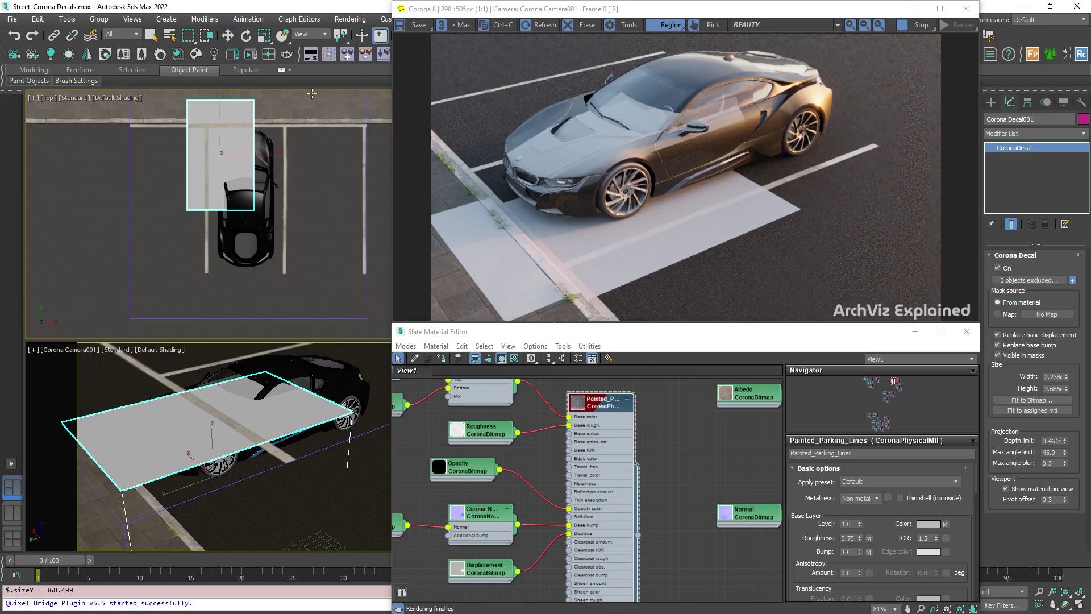
click(109, 106)
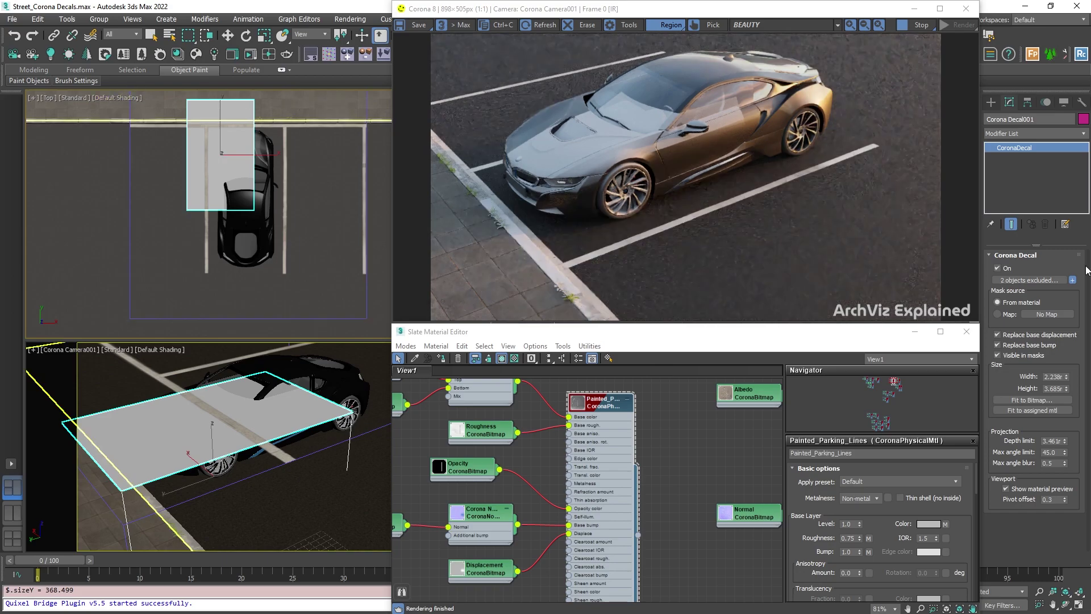
click(1034, 281)
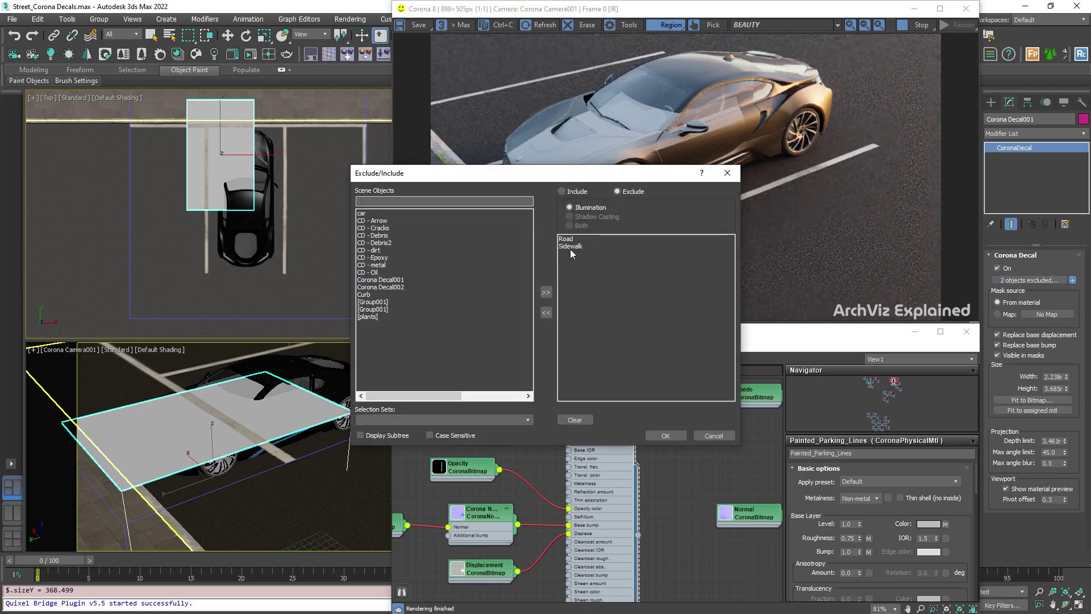
click(571, 246)
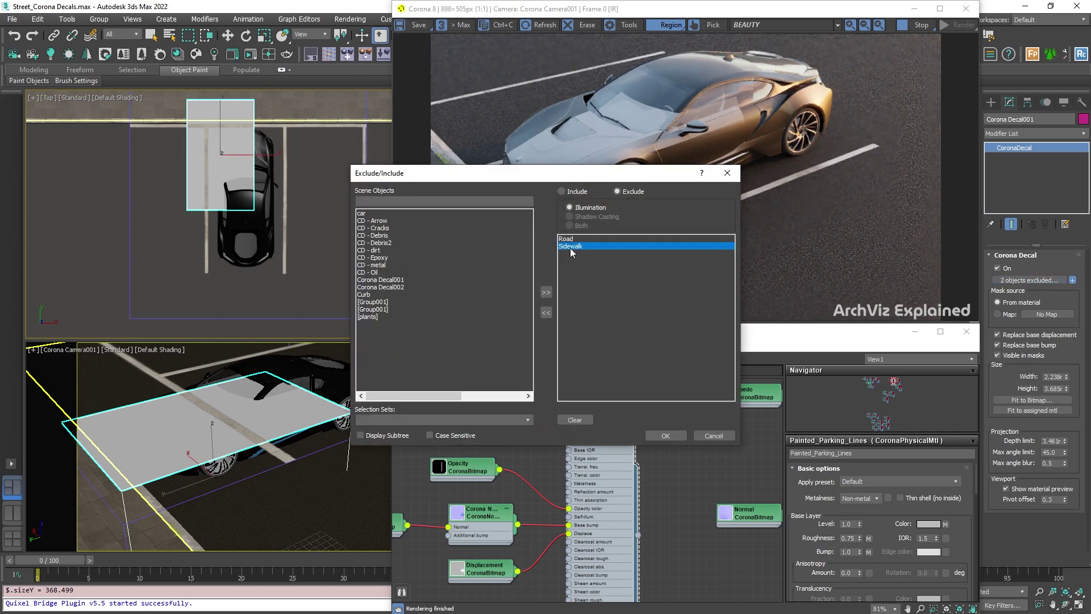
click(546, 312)
click(666, 436)
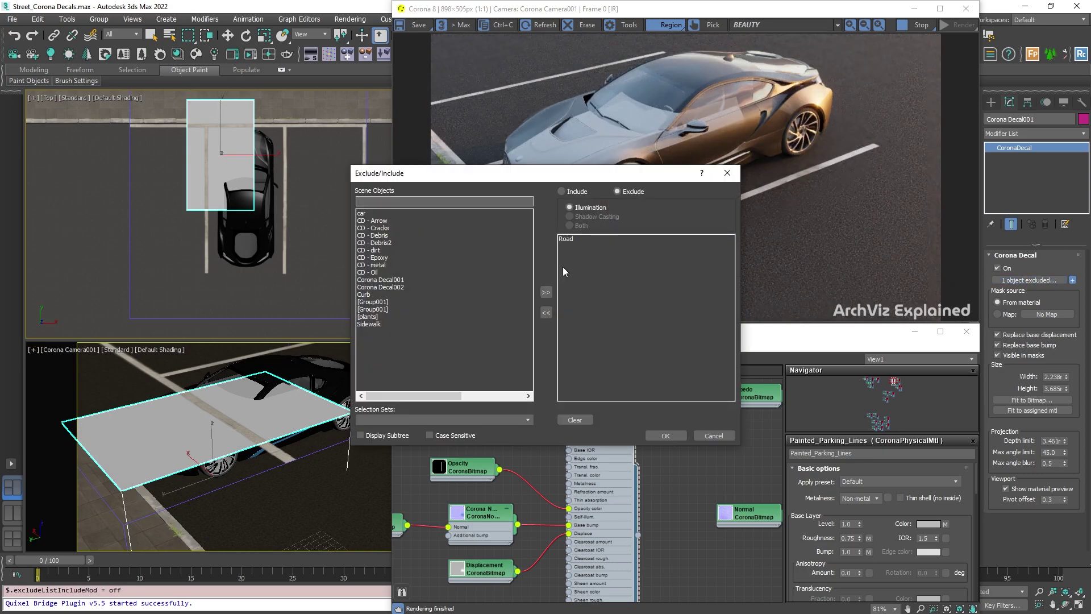
Step: Add Curb and Sidewalk to the white decal's excluded objects
click(367, 294)
ctrl+click(366, 324)
click(546, 293)
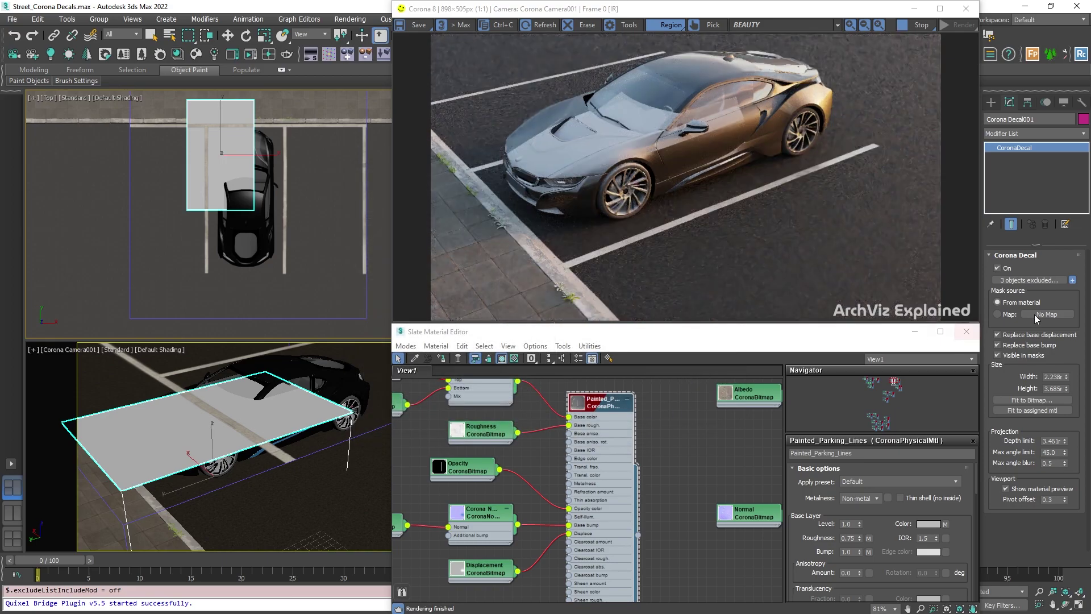
Step: Switch the white decal's object list from Exclude to Include for Curb, Road and Sidewalk
click(1026, 280)
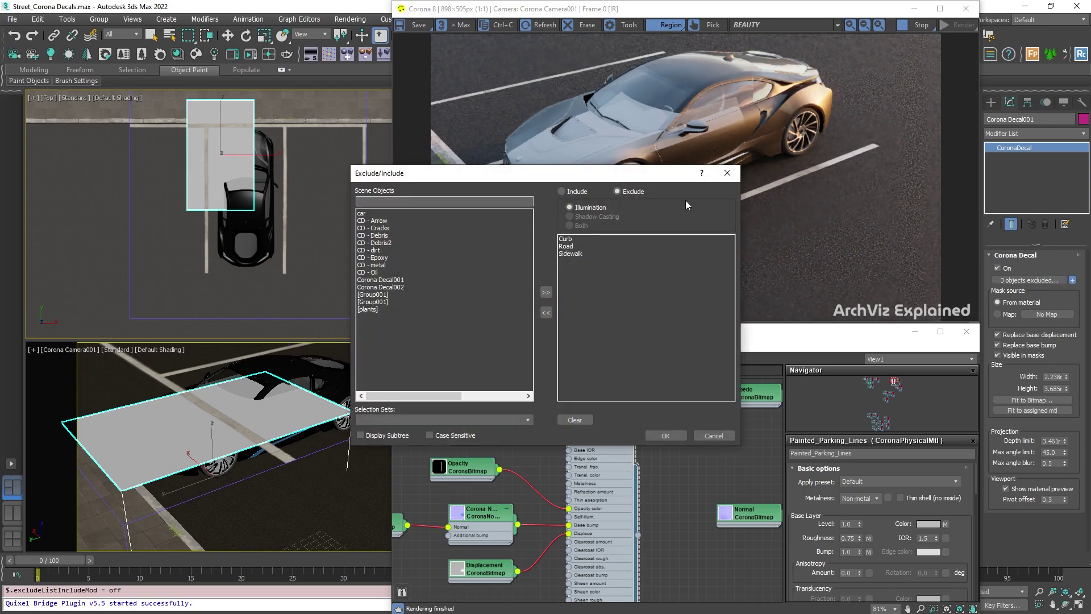
click(577, 193)
click(667, 436)
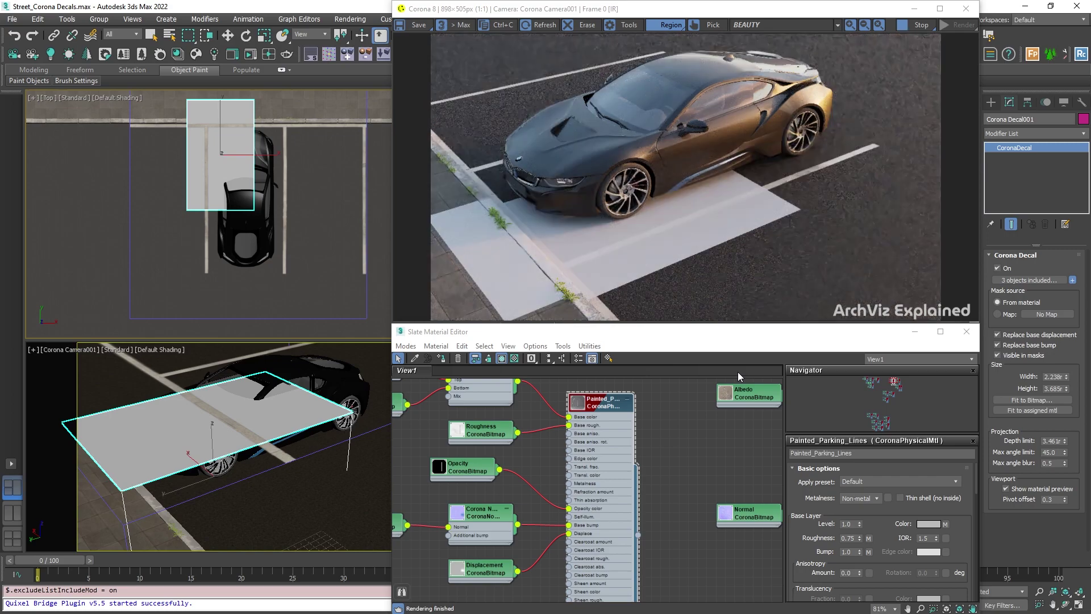
Step: Unhide the CD - Cracks decal in the Decals layer
key(ctrl+alt+o)
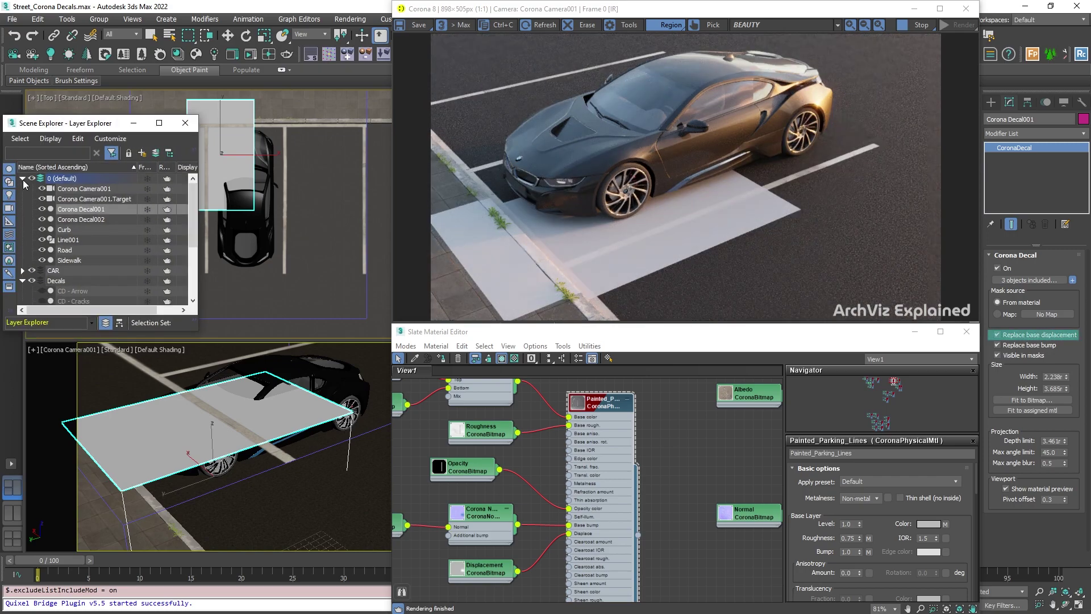
click(22, 179)
key(w)
click(41, 218)
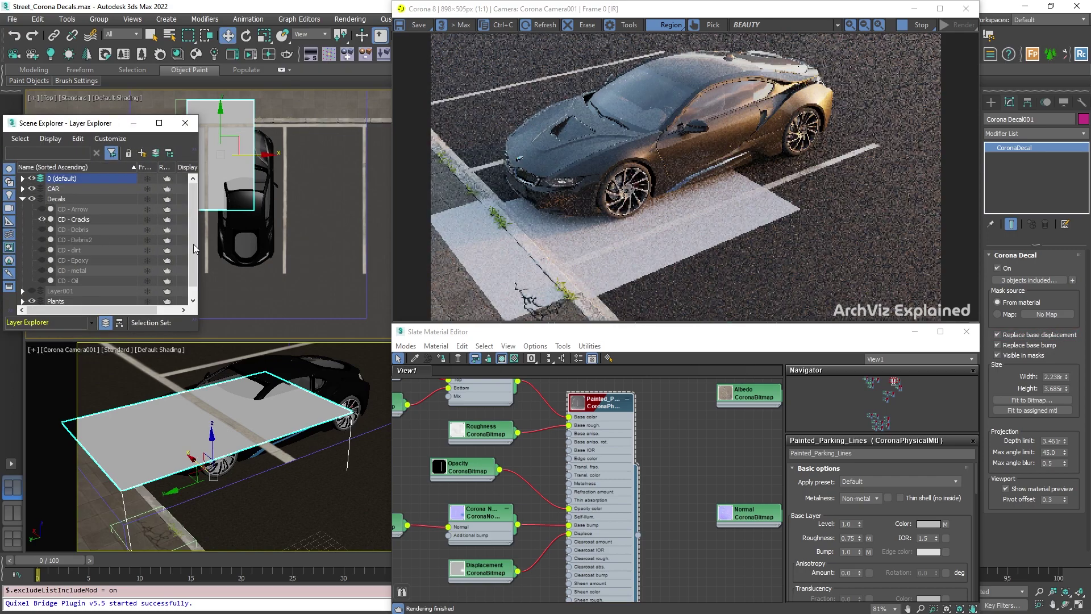
Step: Try disabling Replace base displacement on Corona Decal001 and enable it again
scroll(543, 301, up, 1)
click(1017, 340)
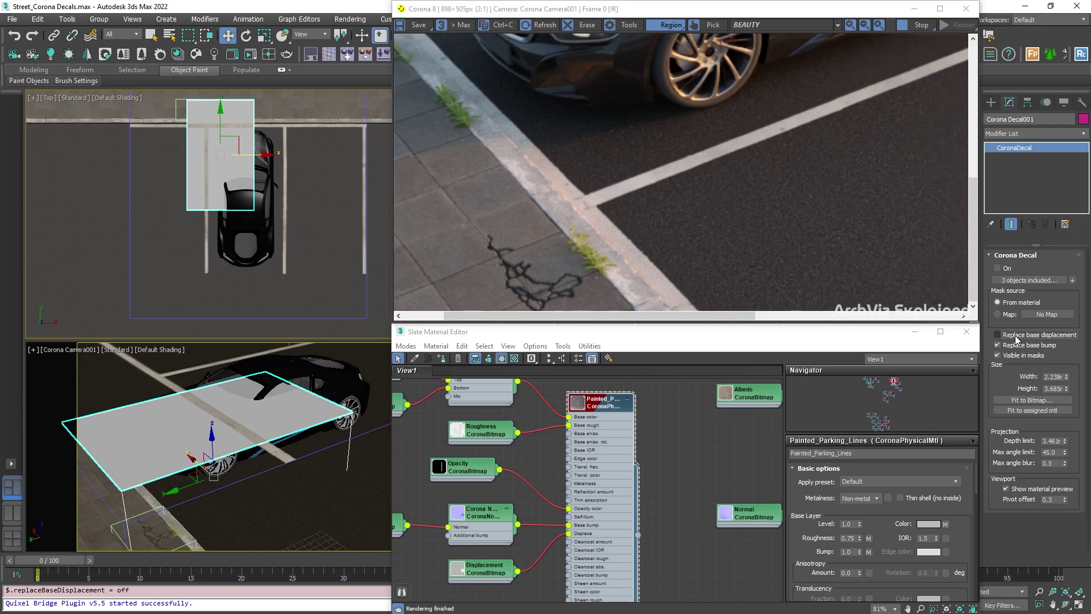
click(1017, 340)
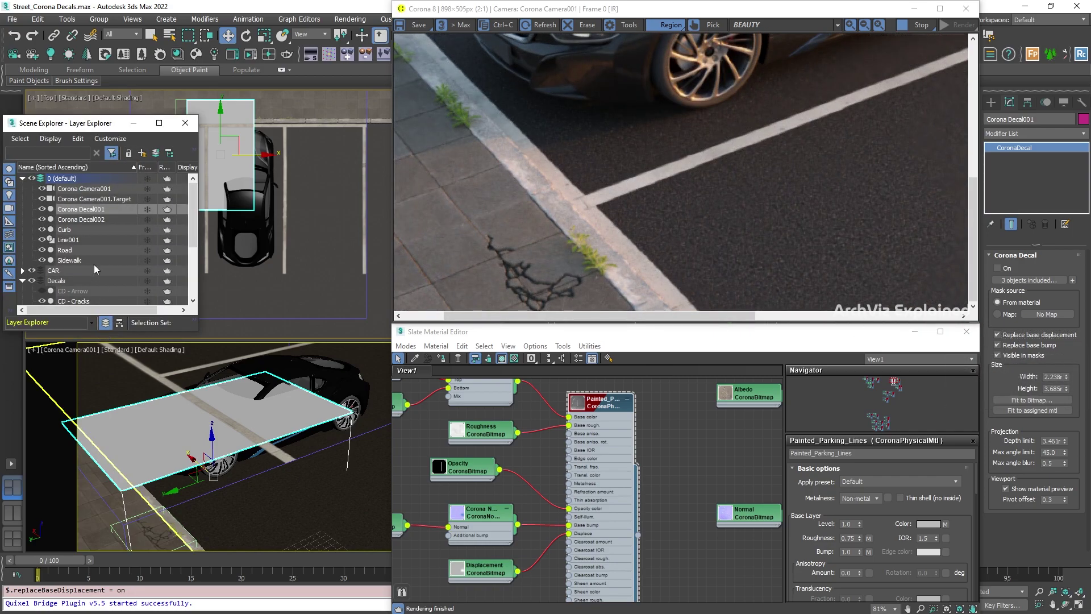
Step: Unhide the CD - Oil decal and bring its stain on the road into the render view
scroll(96, 261, down, 3)
click(42, 271)
middle_drag(638, 223, 393, 222)
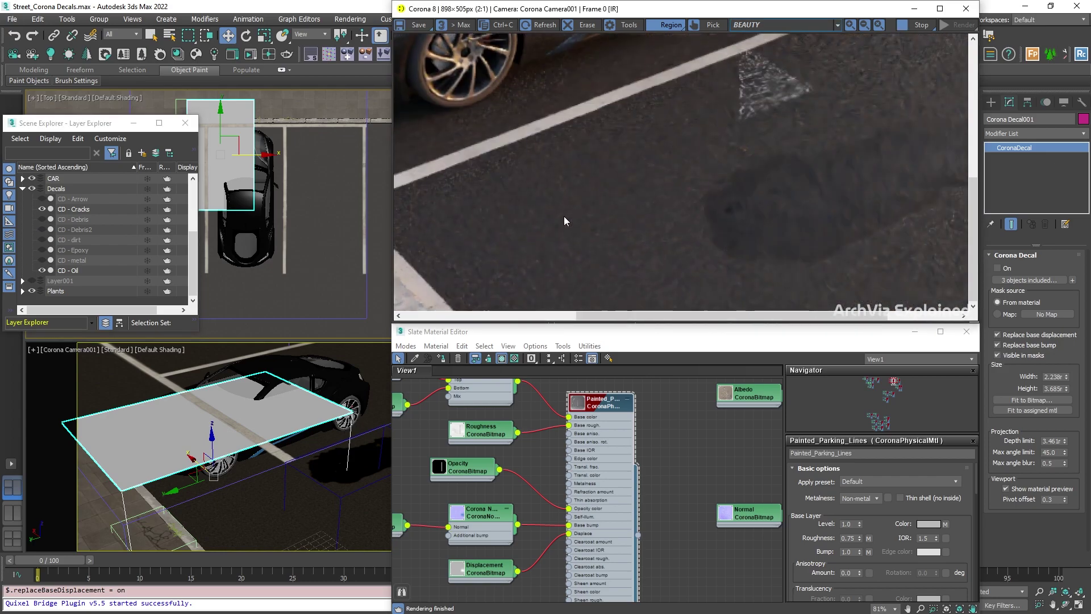
middle_drag(629, 214, 598, 251)
click(133, 122)
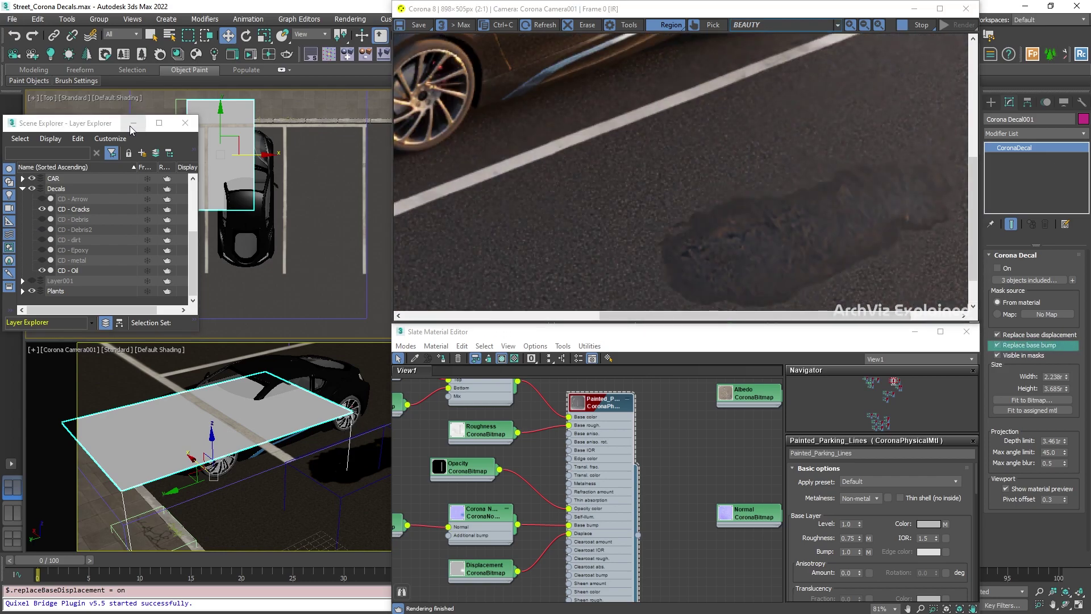
Step: Try disabling Replace base bump on the CD - Oil decal and enable it again
click(171, 222)
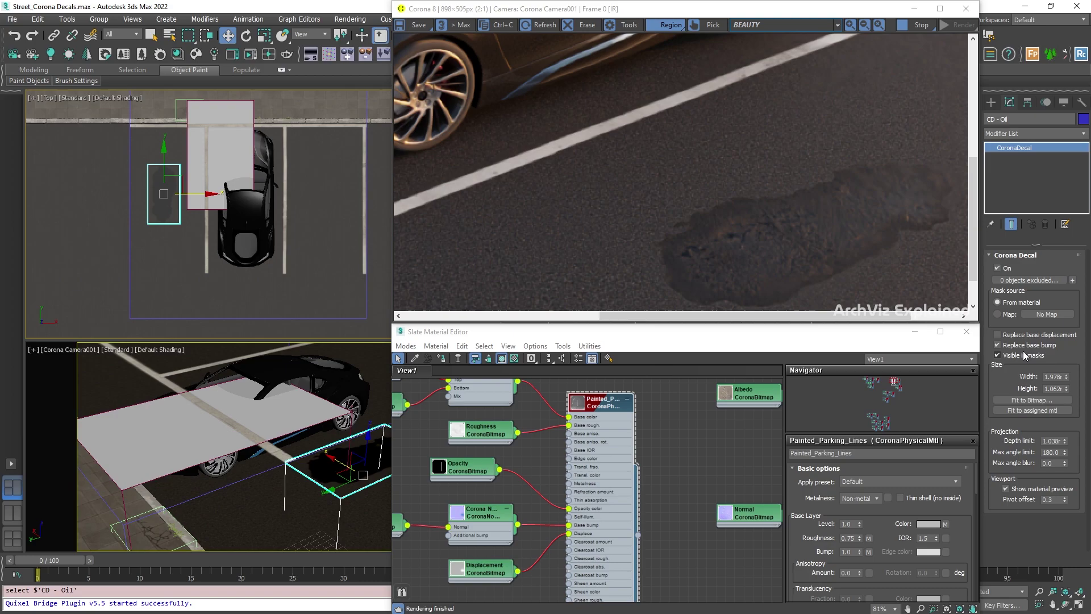
click(1020, 346)
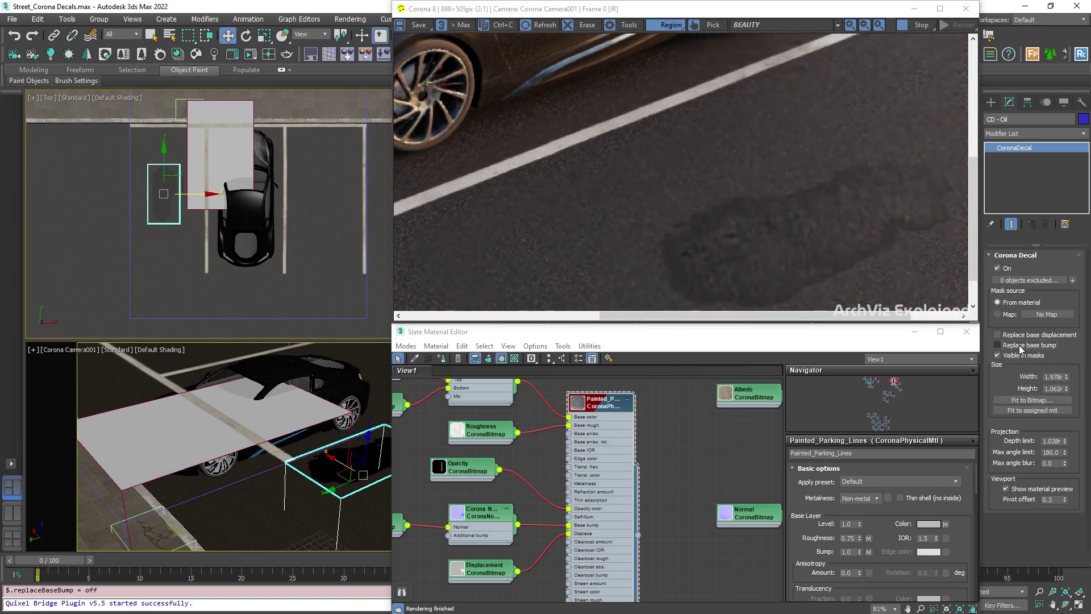
click(1020, 346)
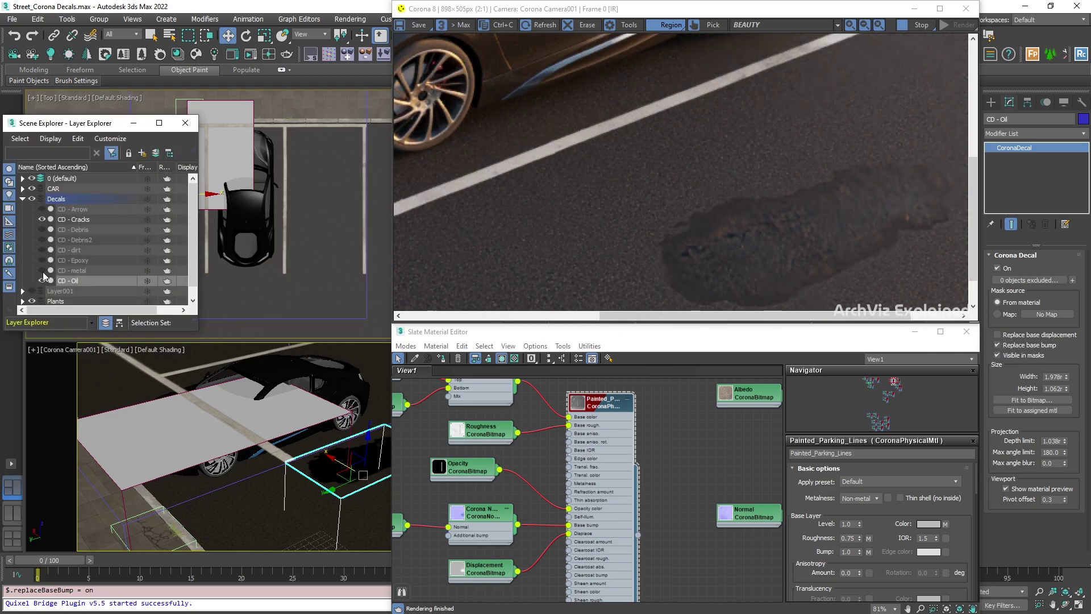
Step: Unhide the remaining decals in the Decals layer: CD - metal, CD - Epoxy, CD - dirt, CD - Debris2, CD - Debris and CD - Arrow
click(43, 271)
click(42, 260)
click(42, 250)
click(42, 241)
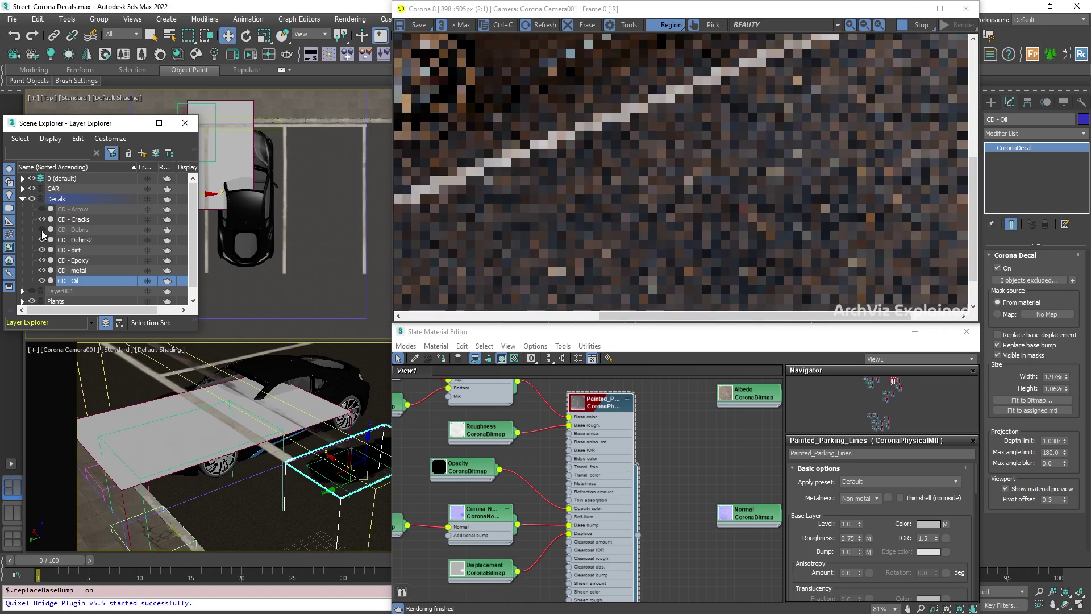
click(133, 124)
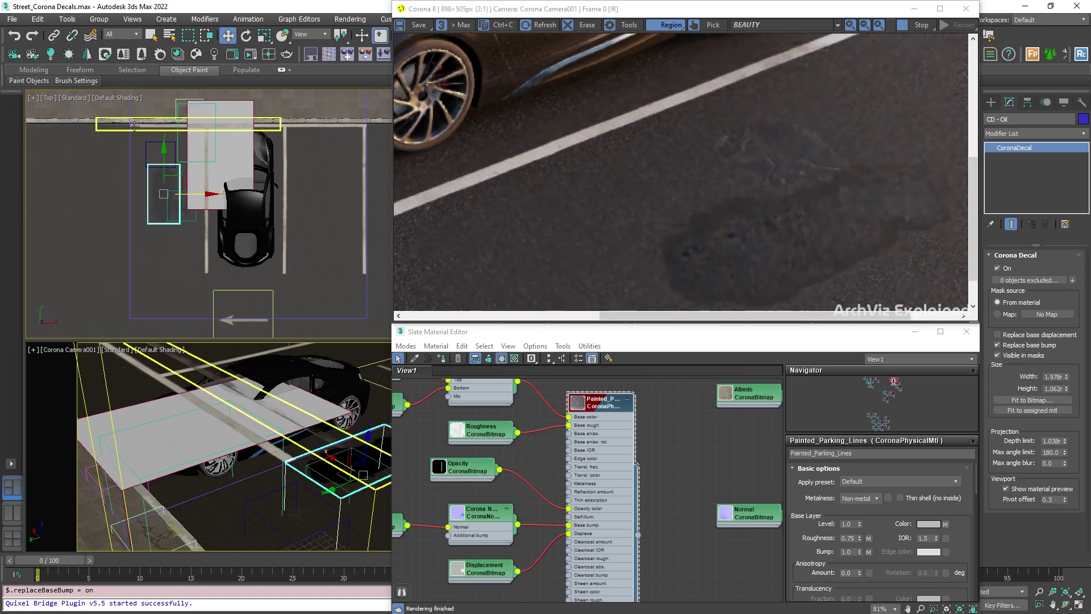
scroll(750, 207, down, 1)
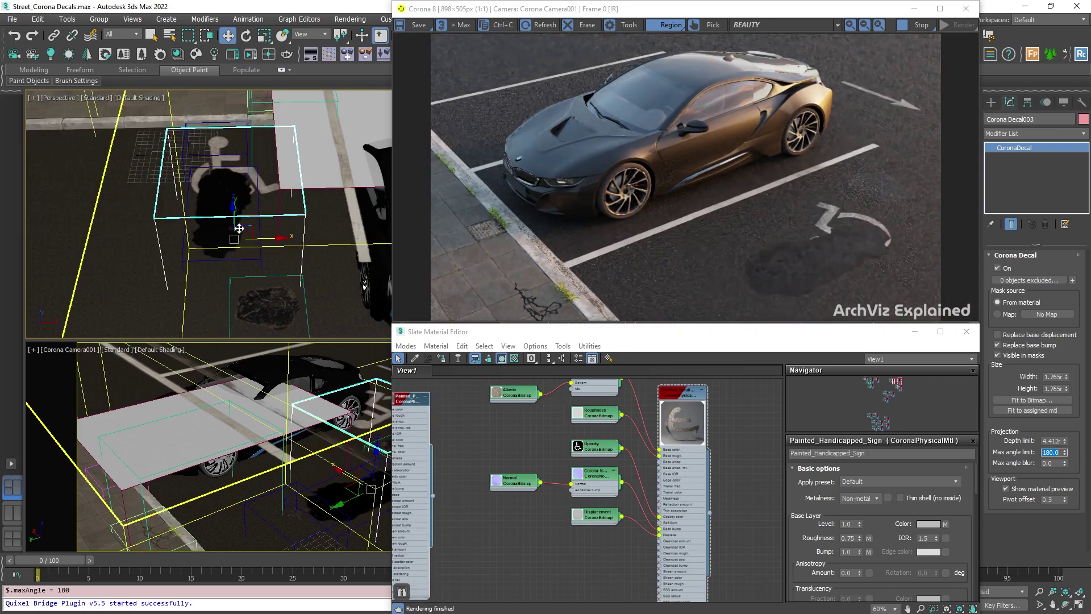
Step: Raise the handicapped sign decal vertically above the road by about 80 cm
alt+middle_drag(243, 215, 234, 194)
drag(235, 194, 265, 3)
drag(247, 47, 233, 152)
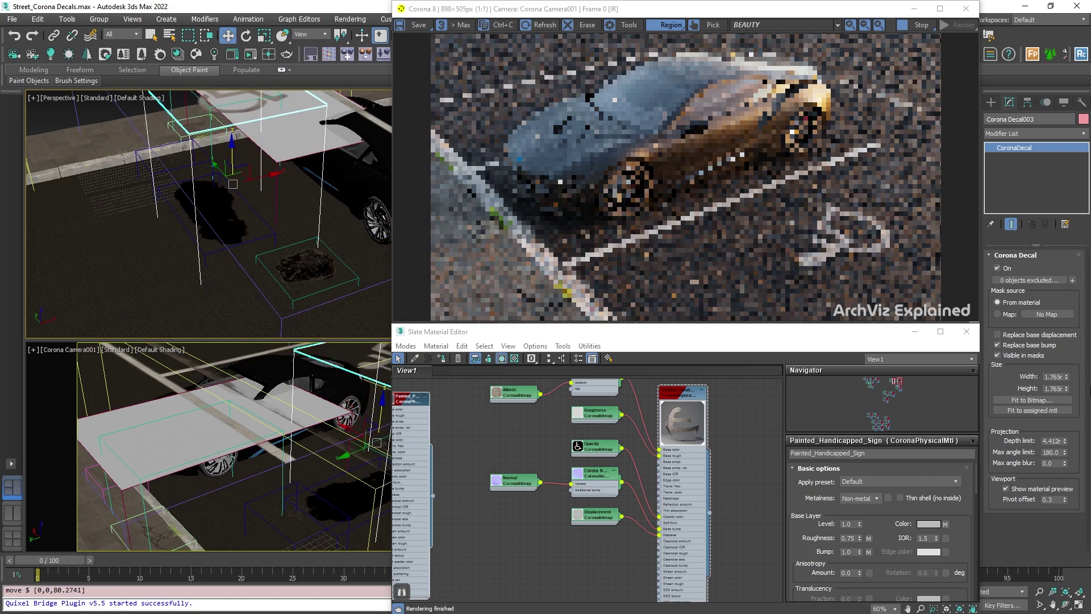
Step: Reduce the handicapped sign decal's depth limit to about 1.412 m and lower the decal by about 30 cm
drag(1065, 442, 1061, 477)
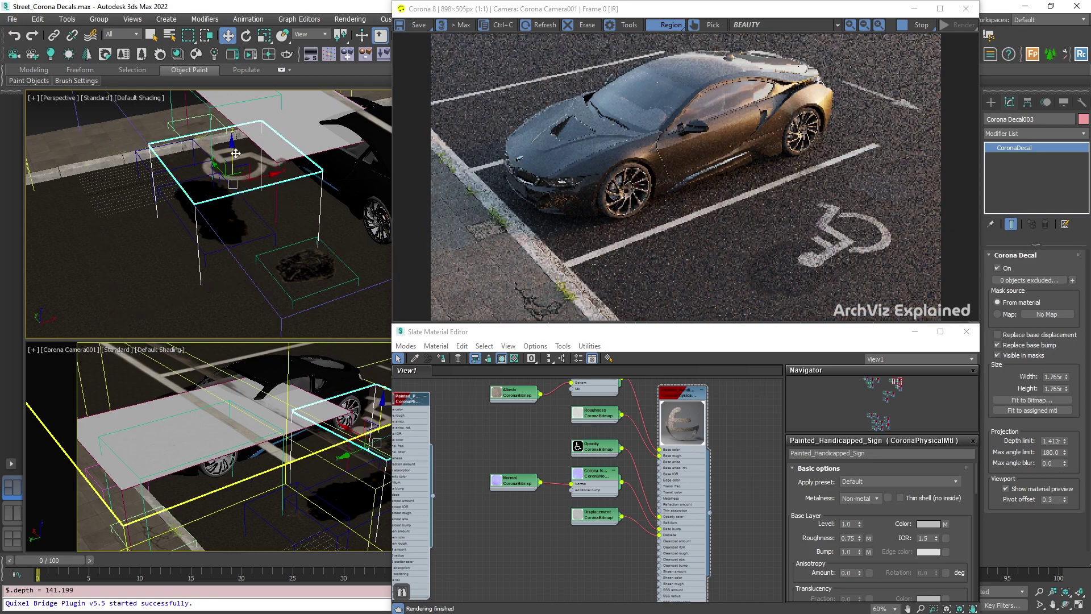
mouse_move(233, 154)
mouse_down()
mouse_move(232, 180)
mouse_move(236, 171)
mouse_up()
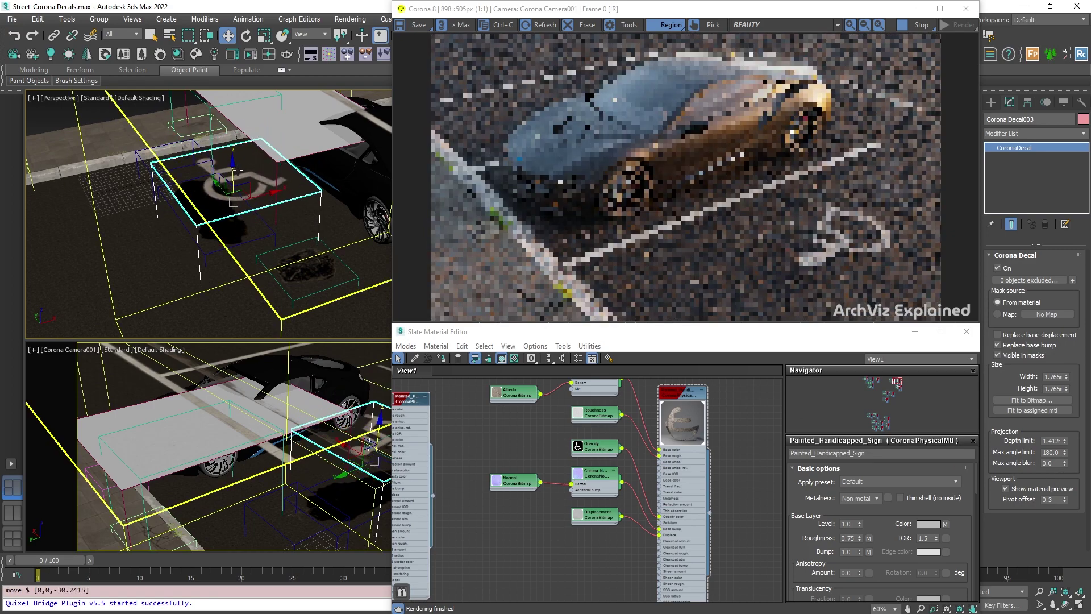
Step: Move the CD - Epoxy decal about 109 cm along Y and raise it slightly above the road
click(297, 299)
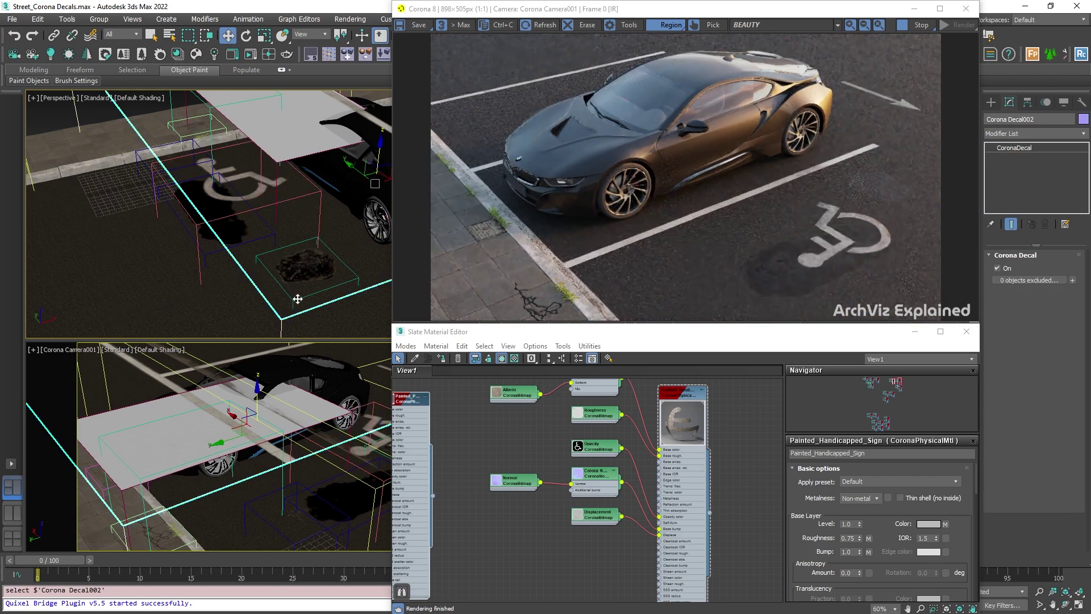
drag(292, 267, 256, 223)
alt+middle_drag(256, 224, 268, 219)
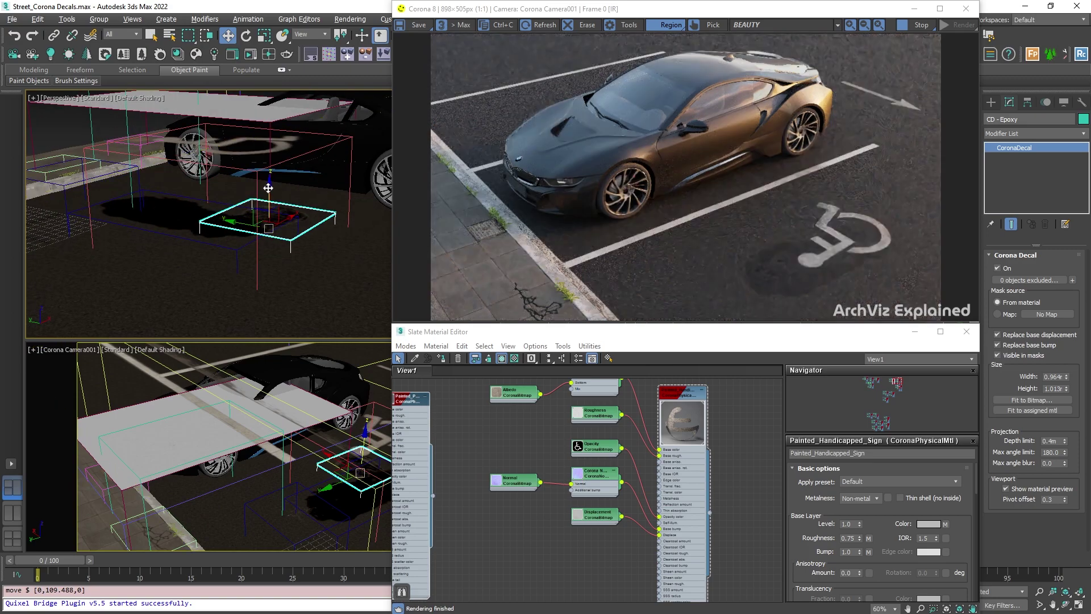
drag(268, 189, 268, 165)
Step: Lower the large Corona Decal002 over the parking area, and move the CD - dirt decal down about 153 cm
middle_drag(174, 239, 232, 259)
scroll(232, 260, down, 3)
alt+middle_drag(151, 200, 187, 182)
click(187, 237)
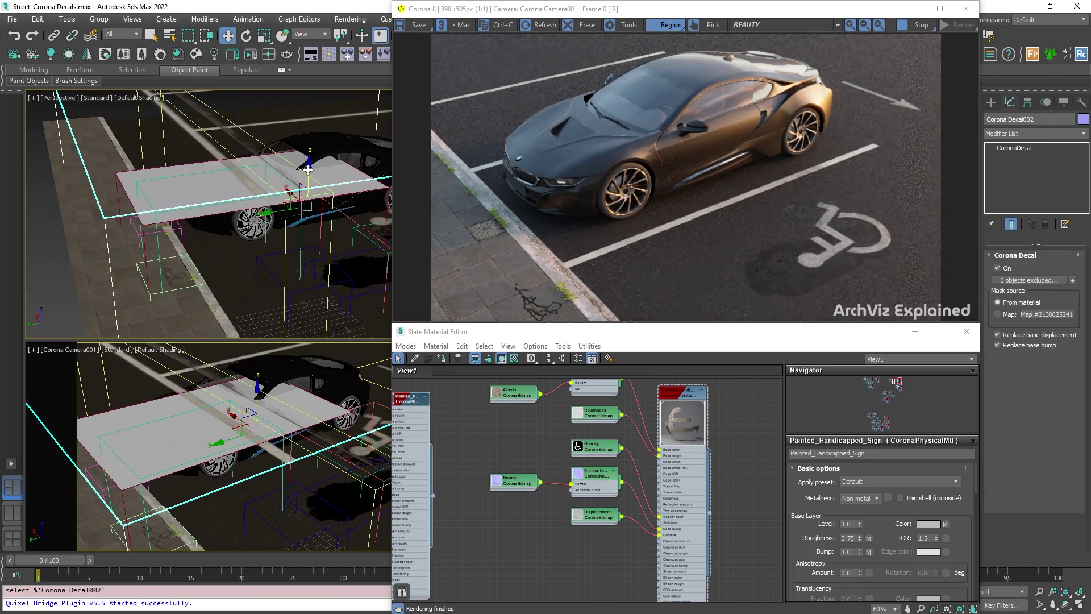
drag(298, 180, 298, 253)
click(286, 230)
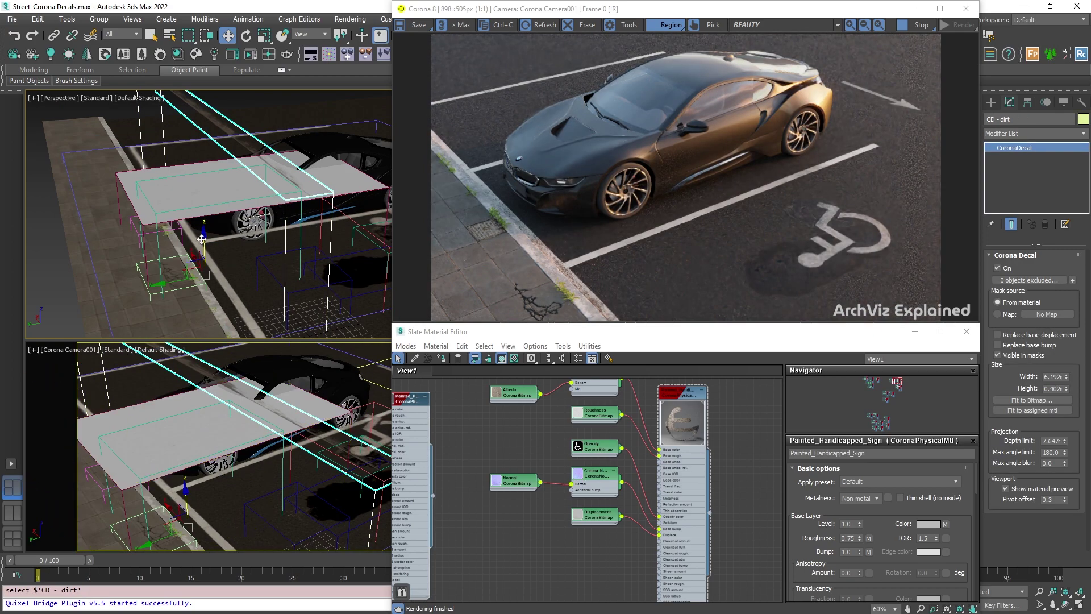
drag(202, 251, 209, 329)
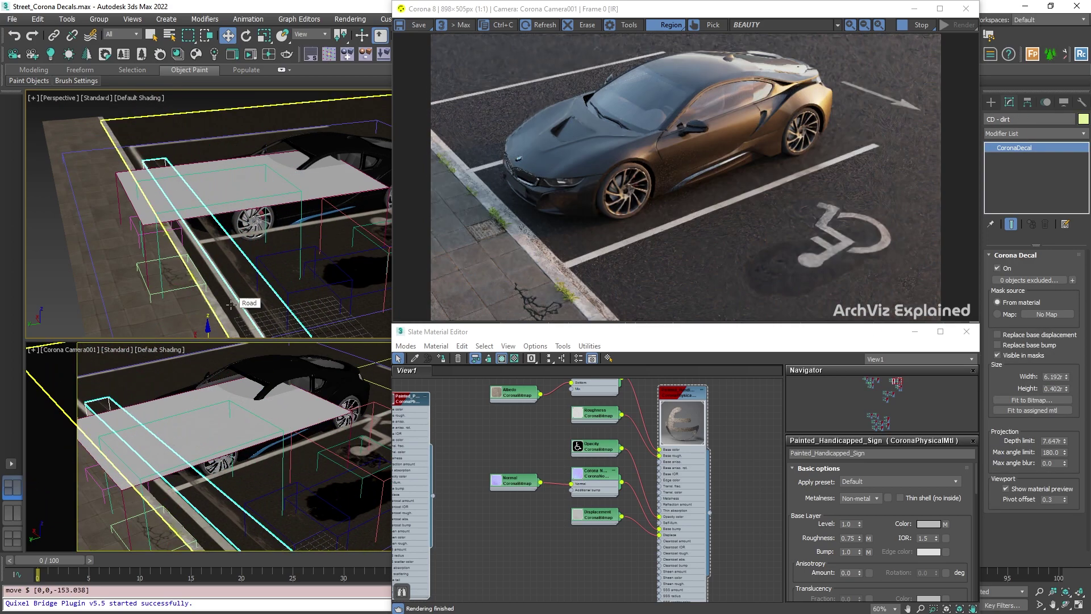